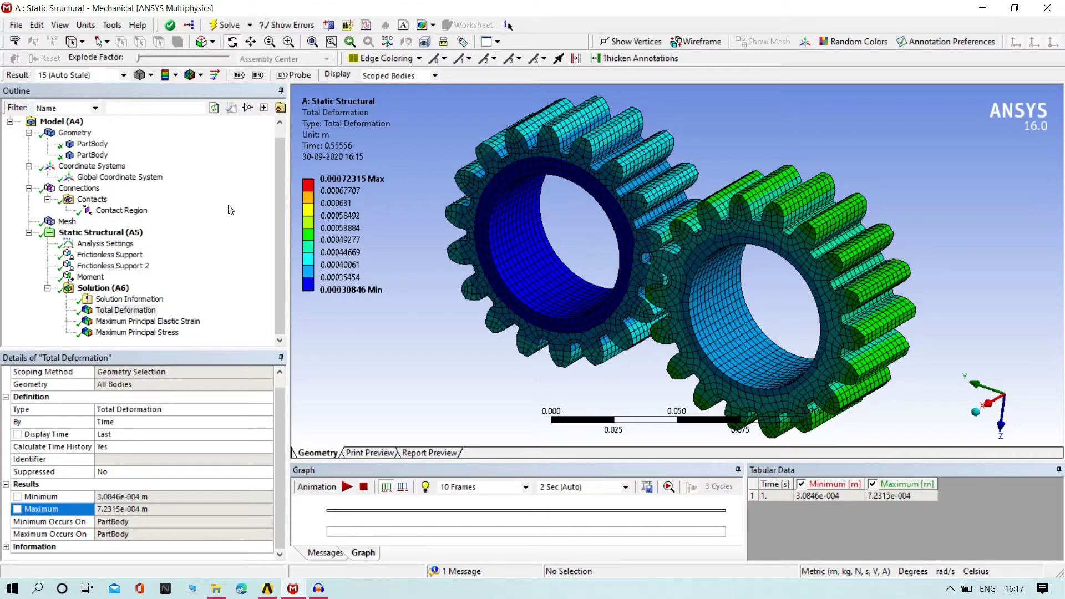
# - Preview the total deformation animation and the maximum principal strain and stress results
pyautogui.click(348, 486)
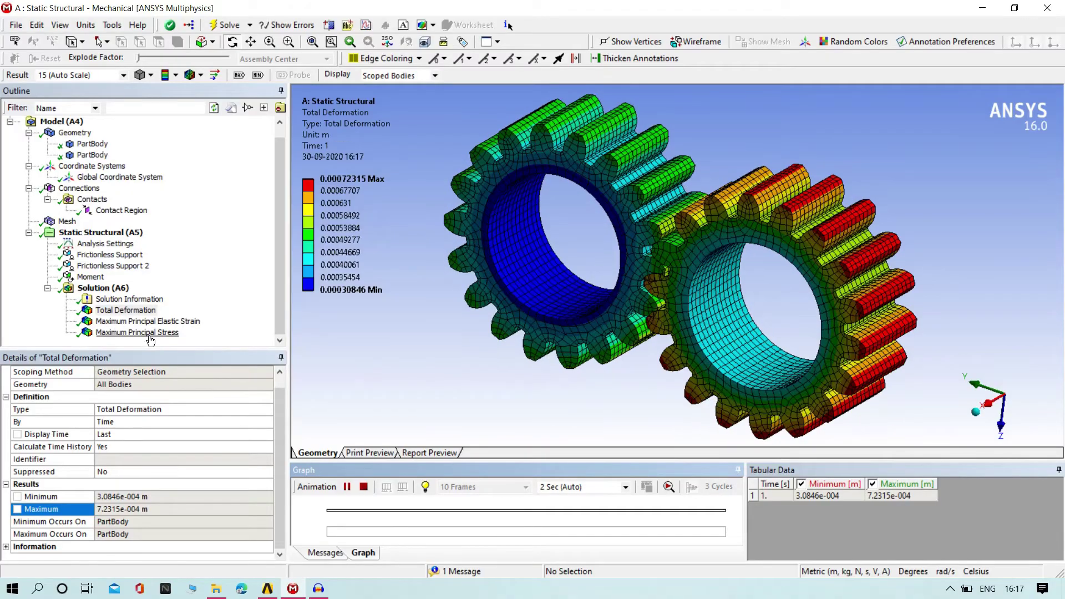
pyautogui.click(153, 322)
pyautogui.click(161, 334)
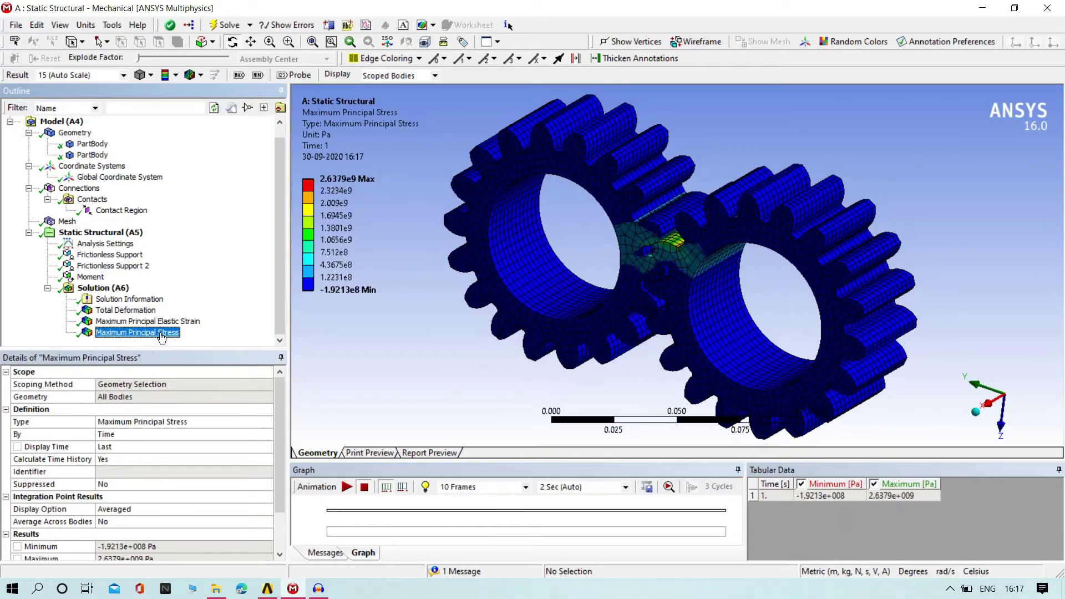
pyautogui.click(125, 310)
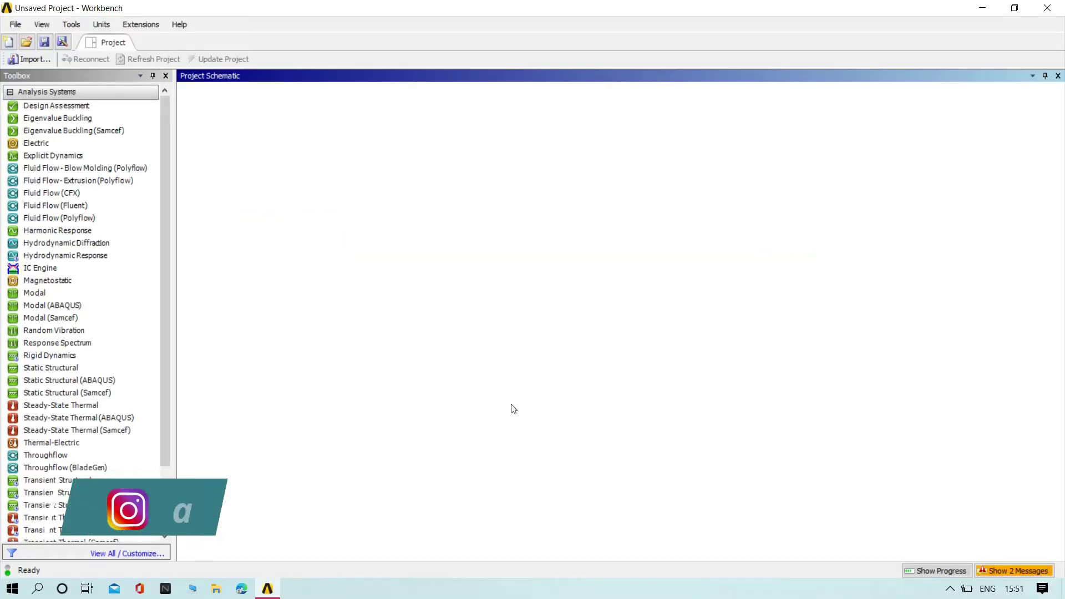
# - Add a Static Structural analysis and open General Materials in its Engineering Data
pyautogui.moveTo(34, 375); pyautogui.dragTo(243, 181)
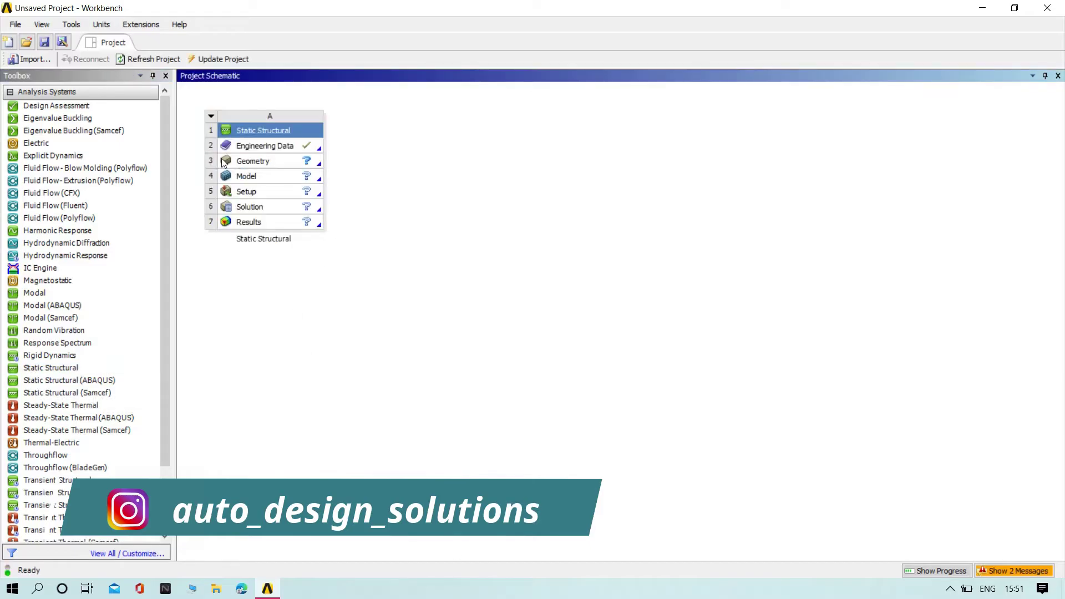
pyautogui.doubleClick(271, 146)
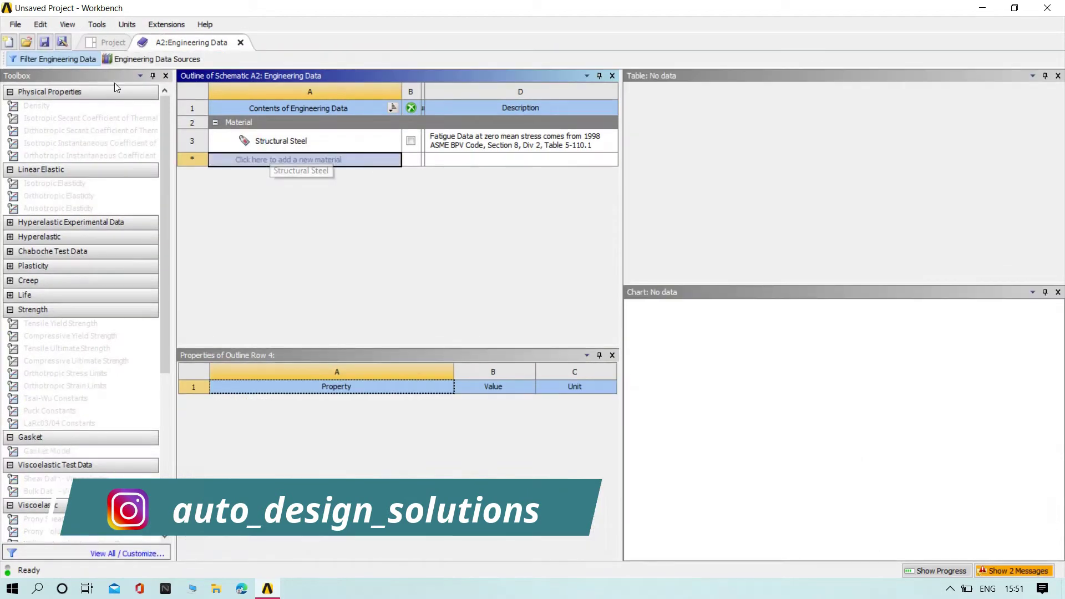
pyautogui.click(142, 57)
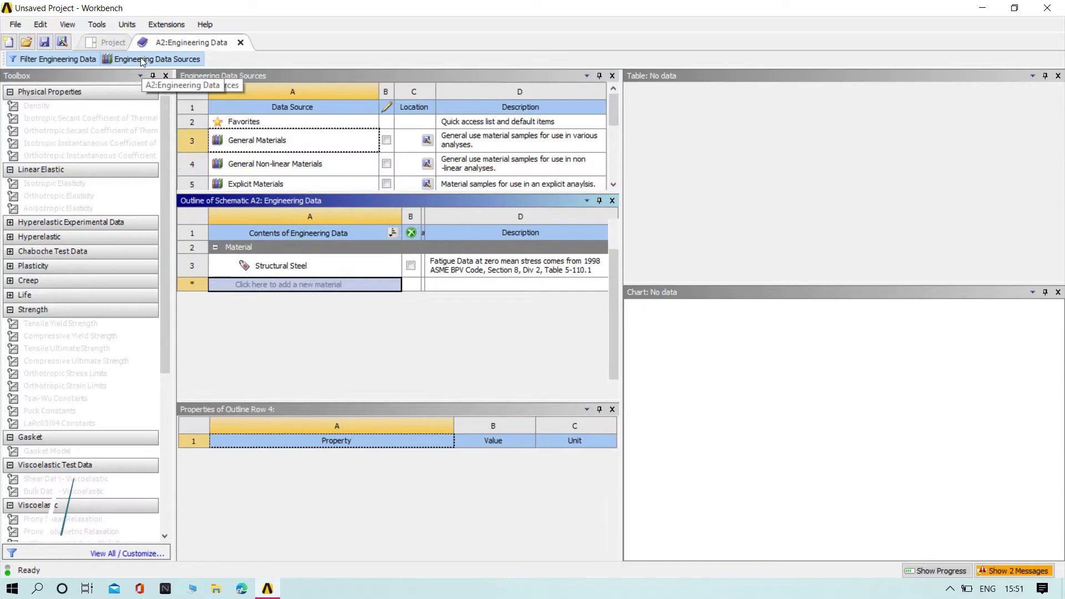
pyautogui.click(323, 139)
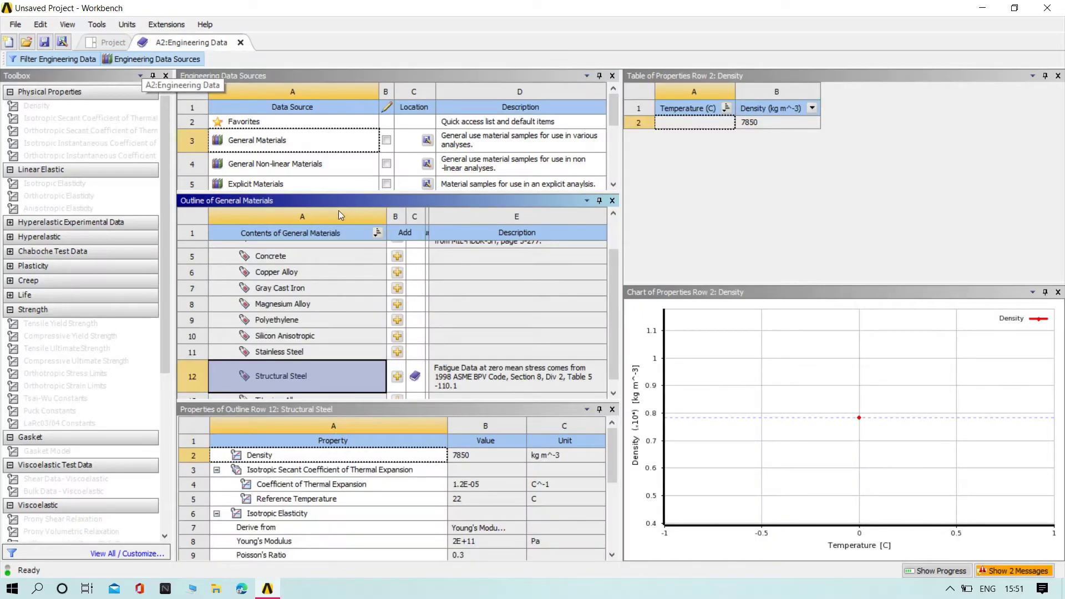
# - Add Gray Cast Iron from General Materials to the project's engineering data
pyautogui.scroll(3, 295, 261)
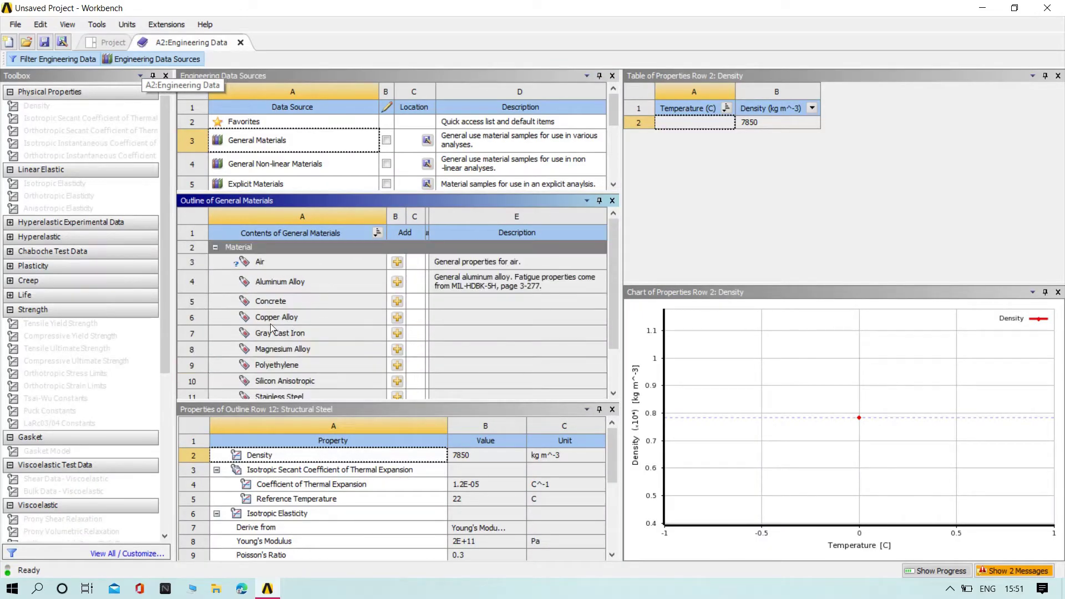
pyautogui.click(396, 334)
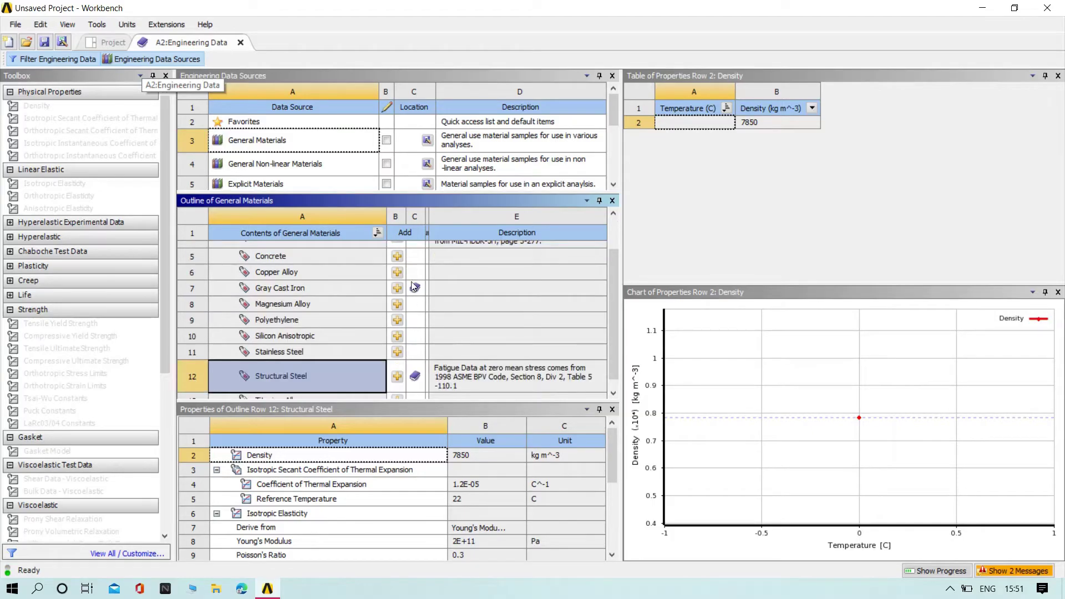
pyautogui.scroll(-1, 344, 308)
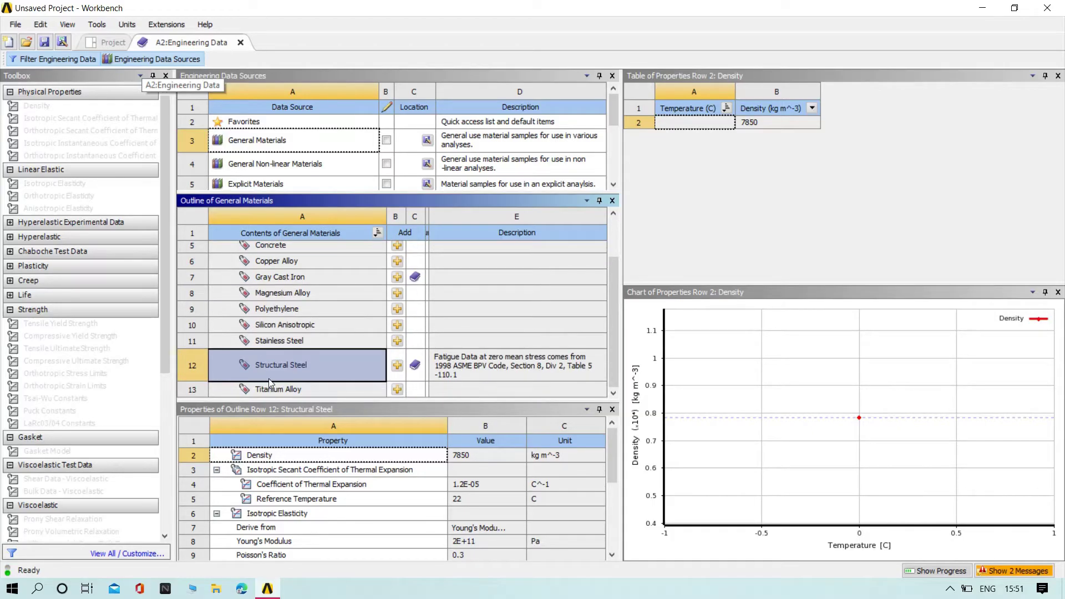
pyautogui.scroll(3, 349, 323)
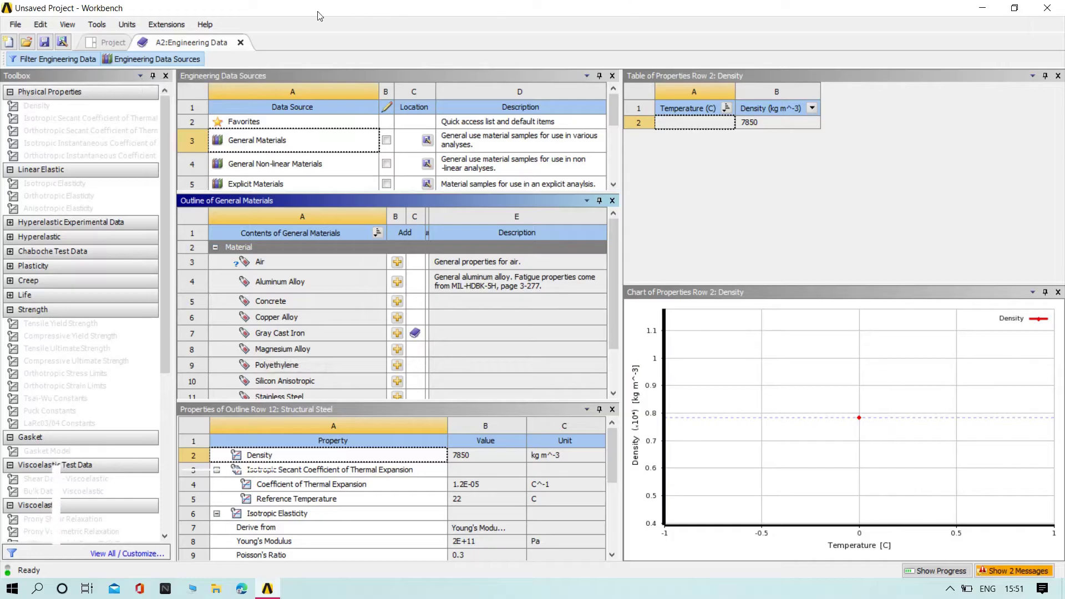
# - Import gears.igs into the analysis's Geometry cell and launch the Model in Mechanical
pyautogui.click(107, 43)
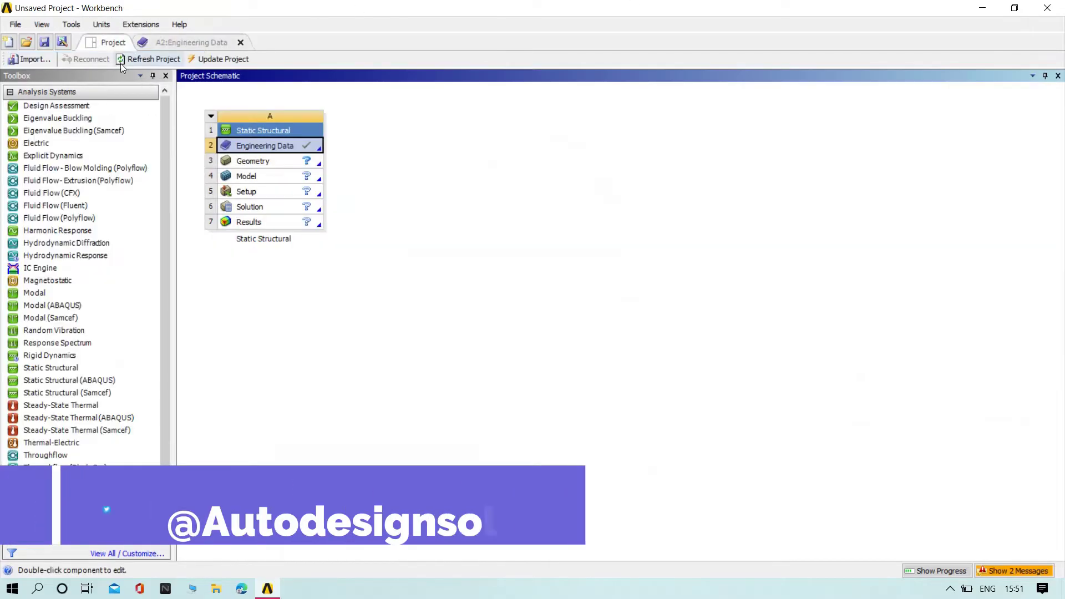
pyautogui.click(570, 173)
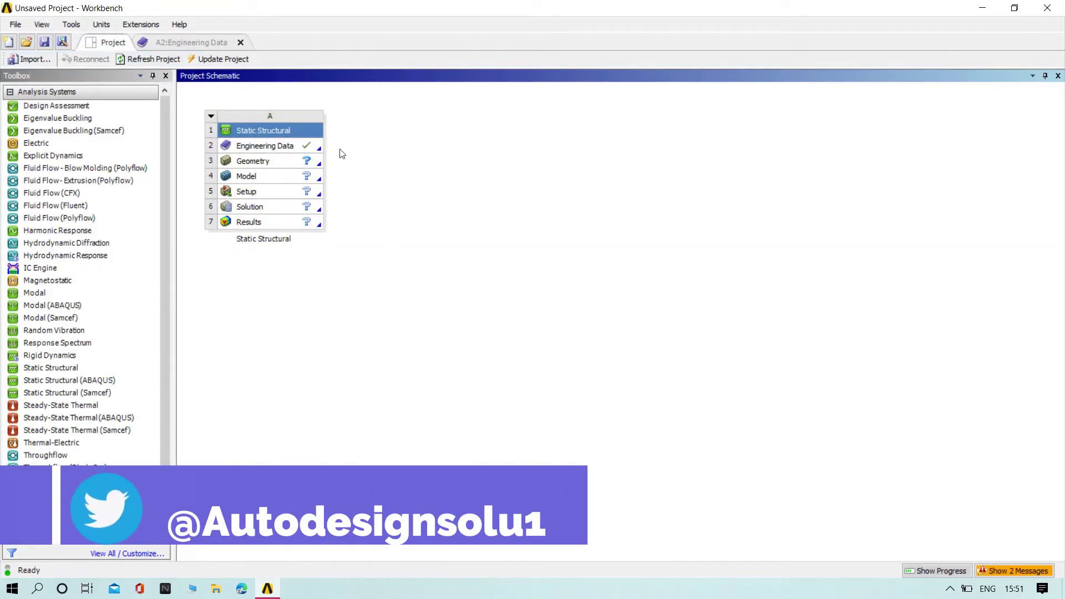
pyautogui.click(261, 161)
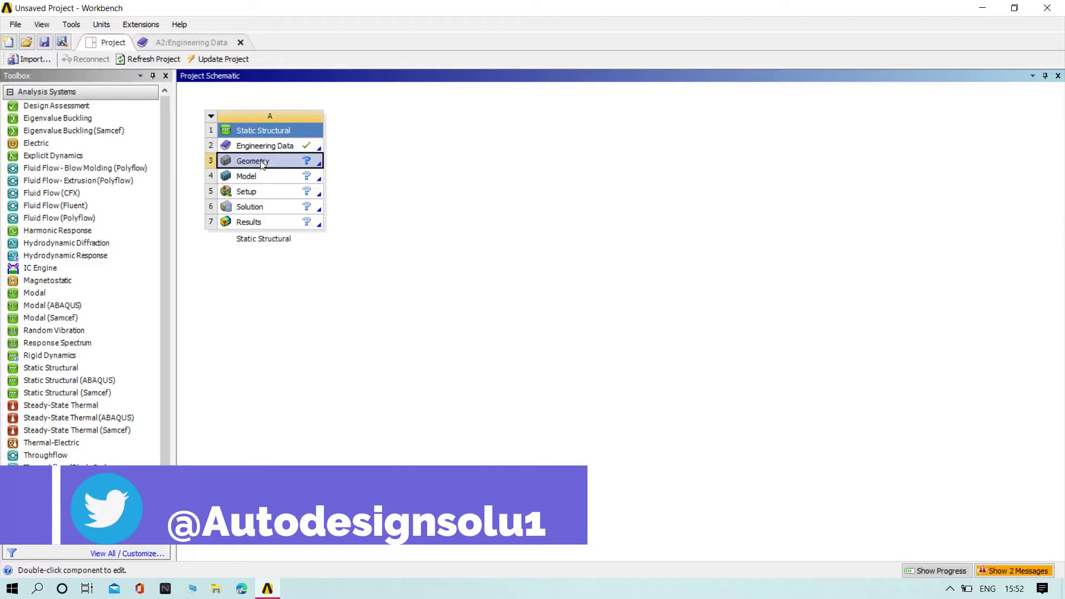
pyautogui.rightClick(261, 160)
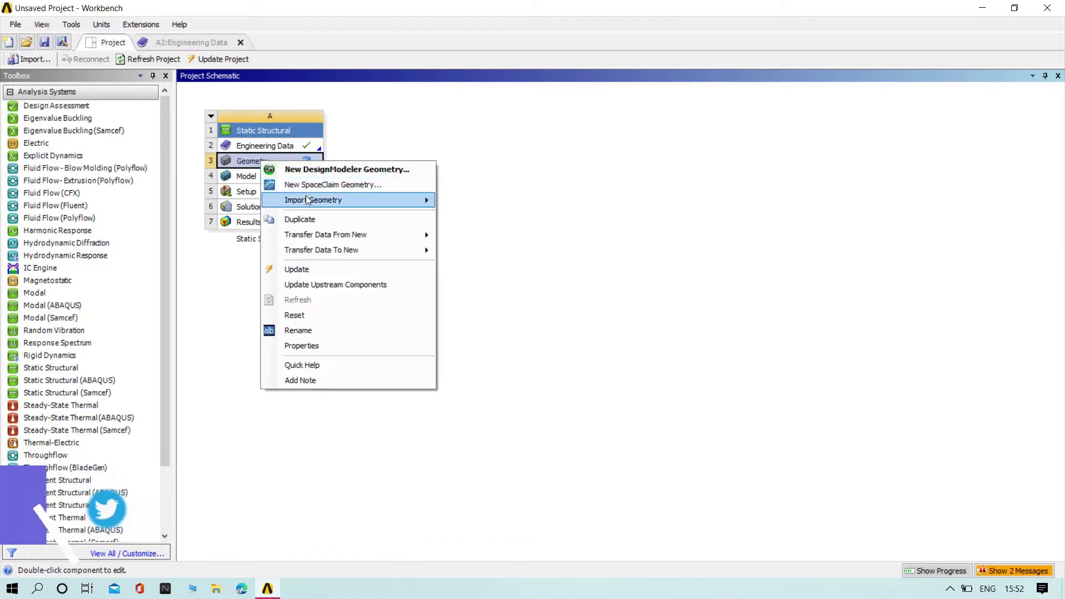
pyautogui.moveTo(306, 197)
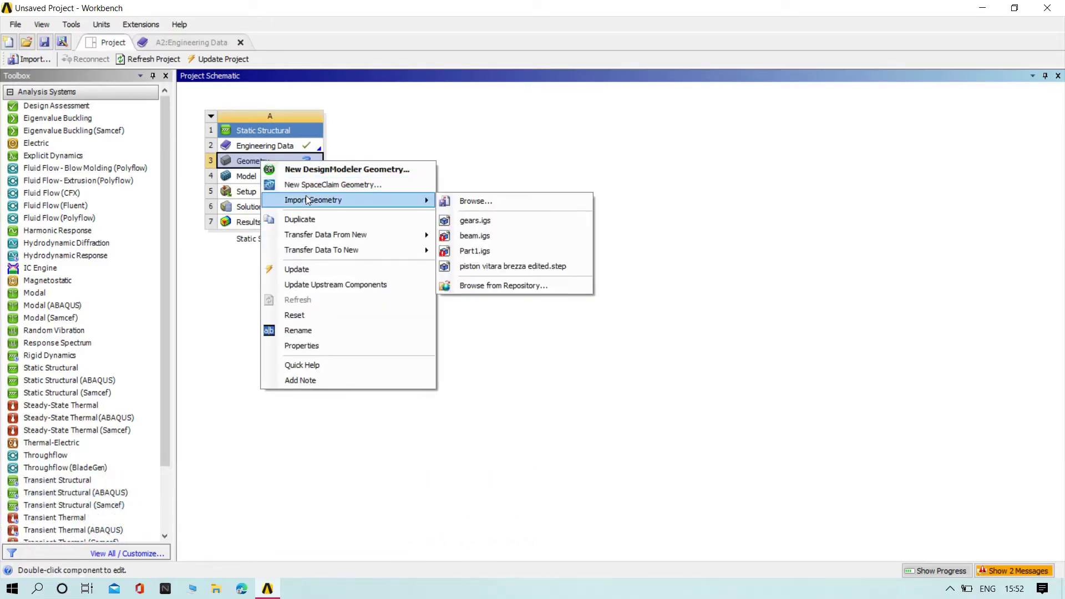
pyautogui.click(502, 201)
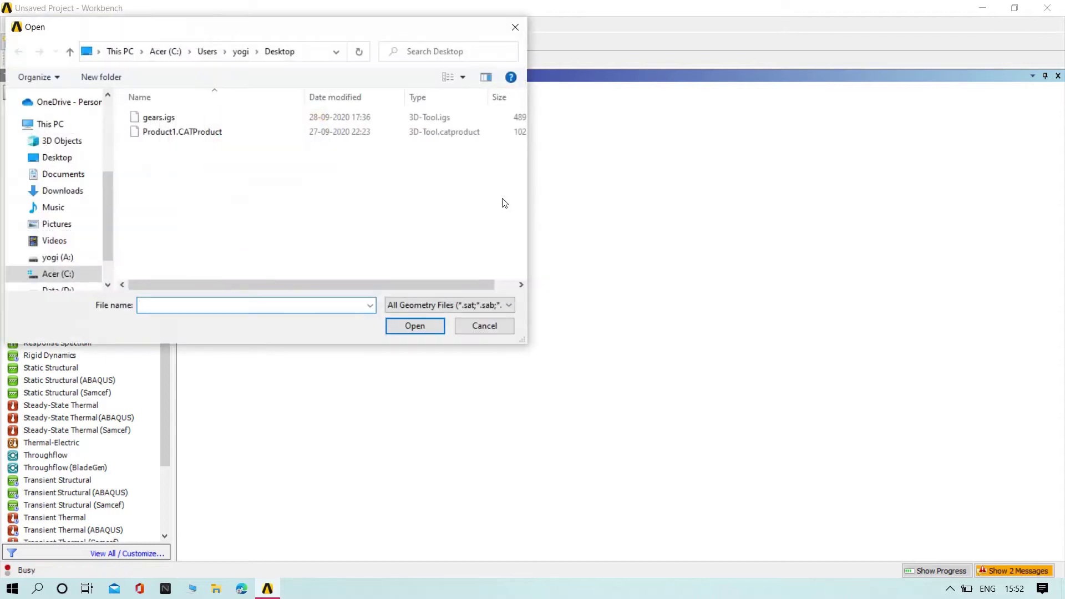
pyautogui.click(182, 119)
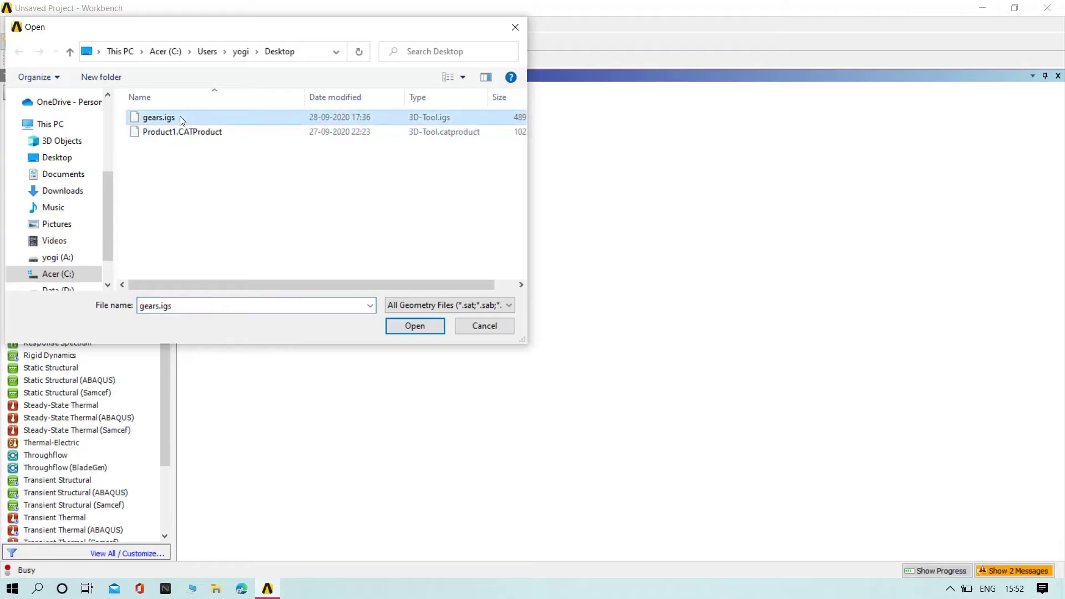
pyautogui.click(431, 327)
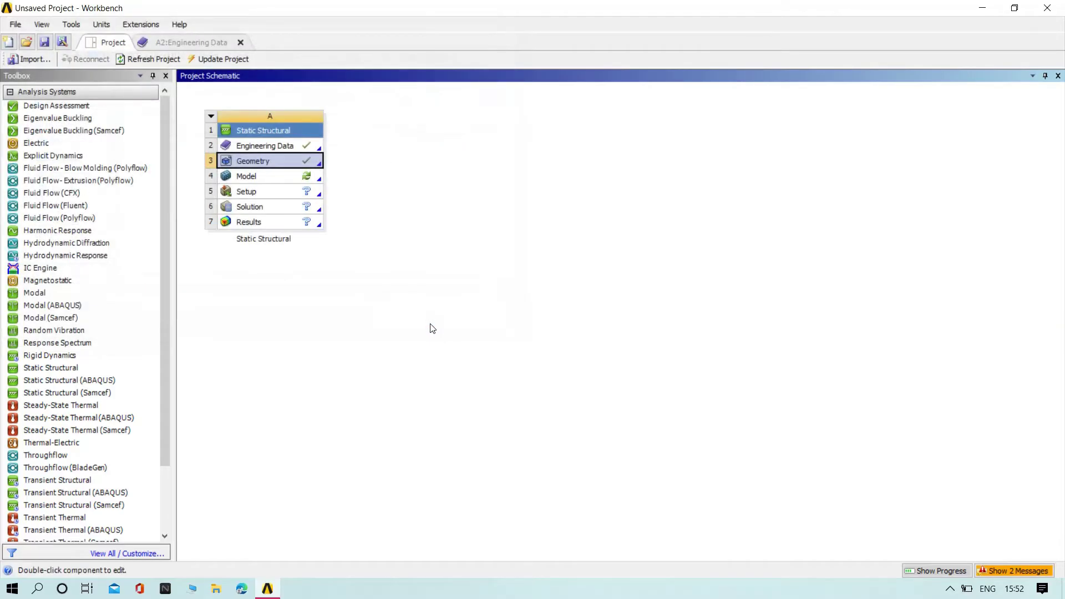
pyautogui.doubleClick(267, 176)
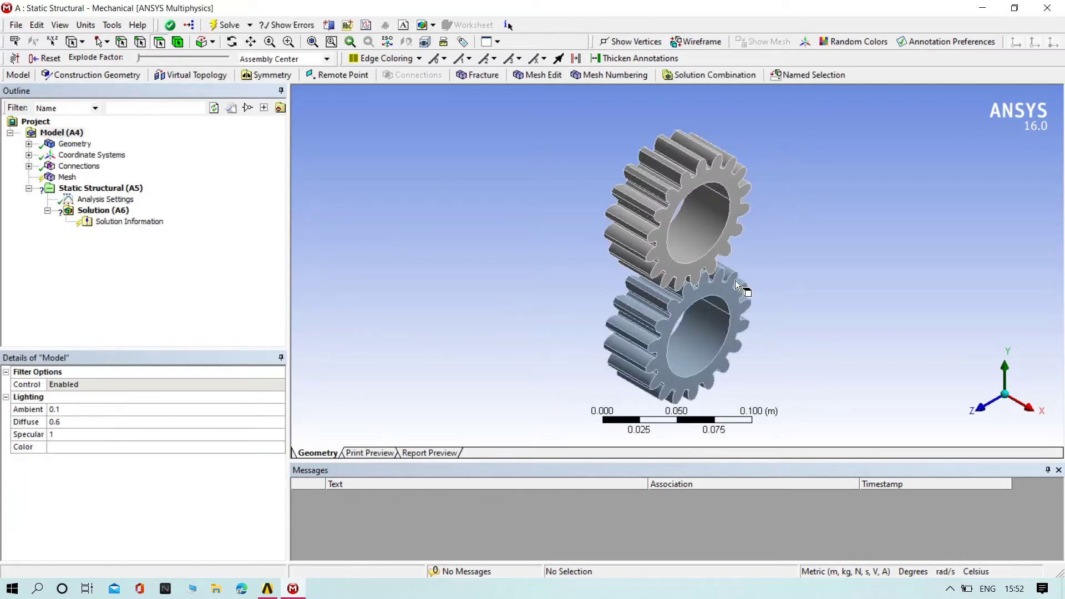
# - Inspect the Bonded contact region under Connections, orbiting the contact and target gear views
pyautogui.moveTo(830, 256); pyautogui.dragTo(582, 183, button='middle')
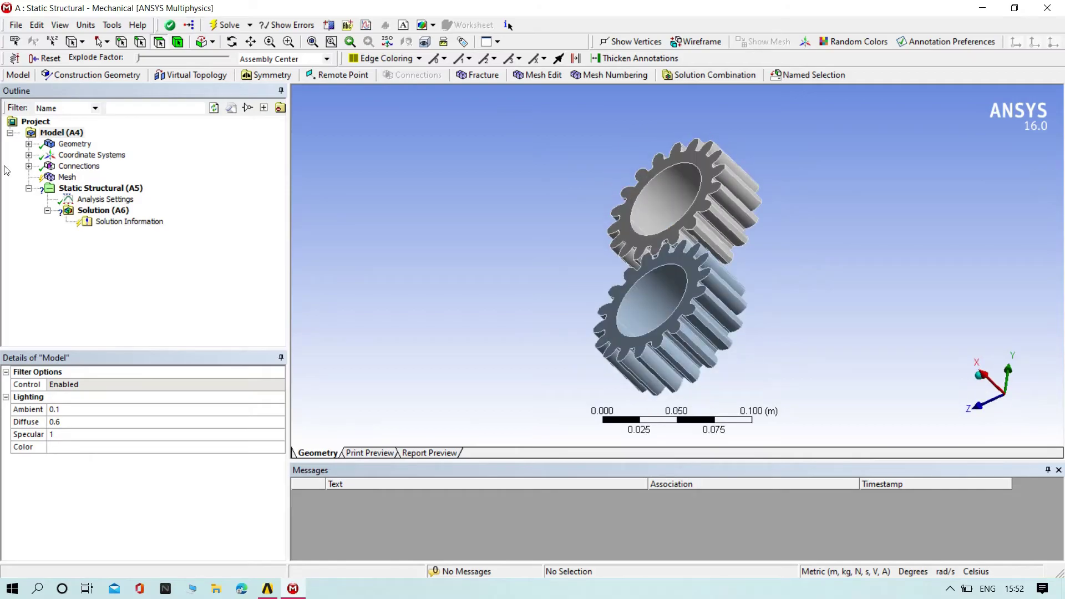
pyautogui.click(29, 155)
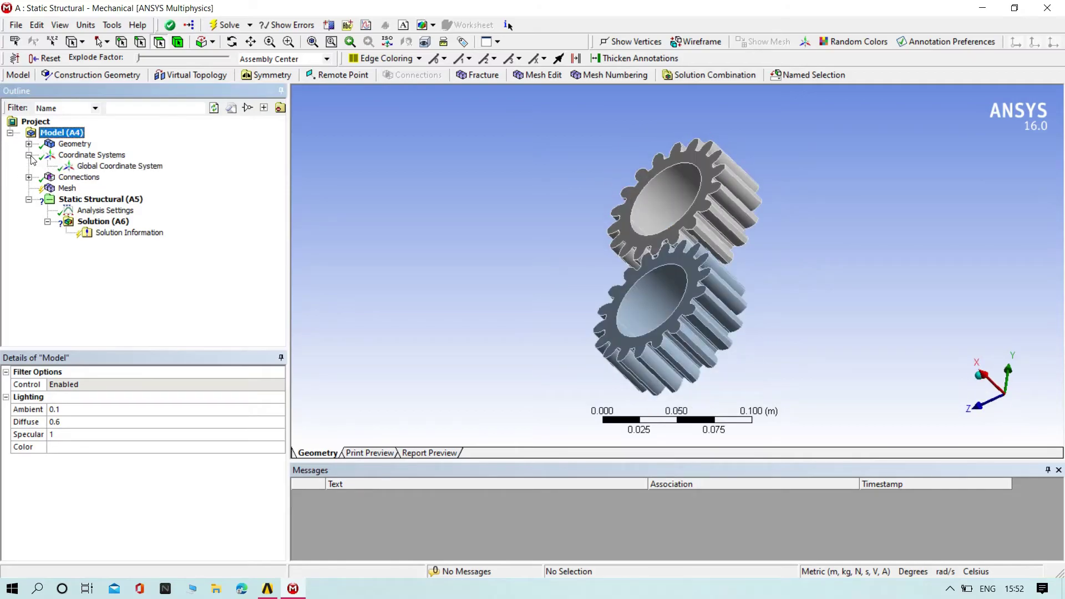
pyautogui.click(28, 178)
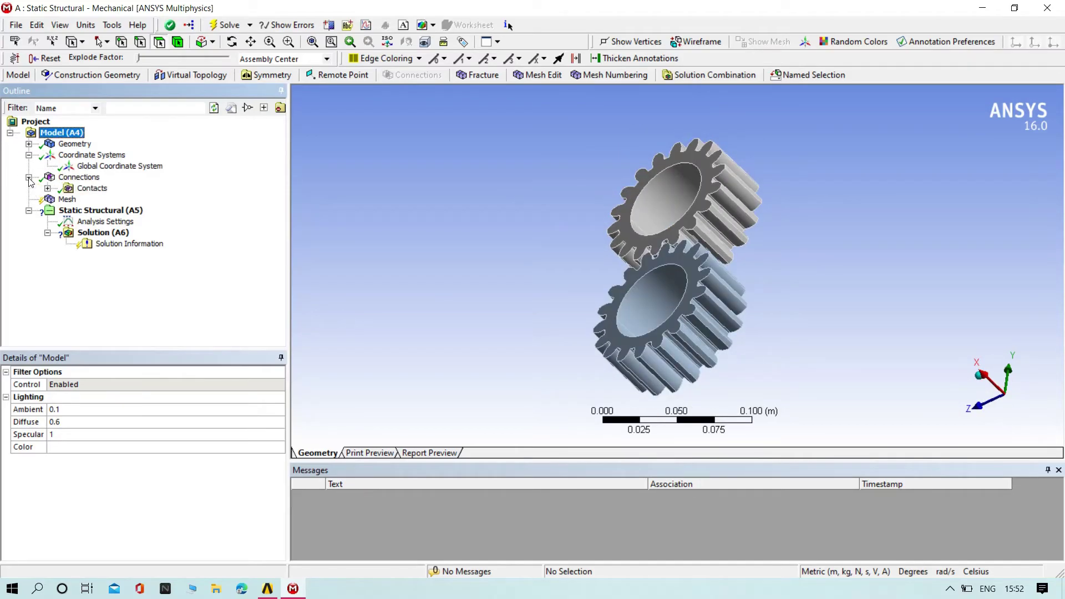
pyautogui.click(92, 189)
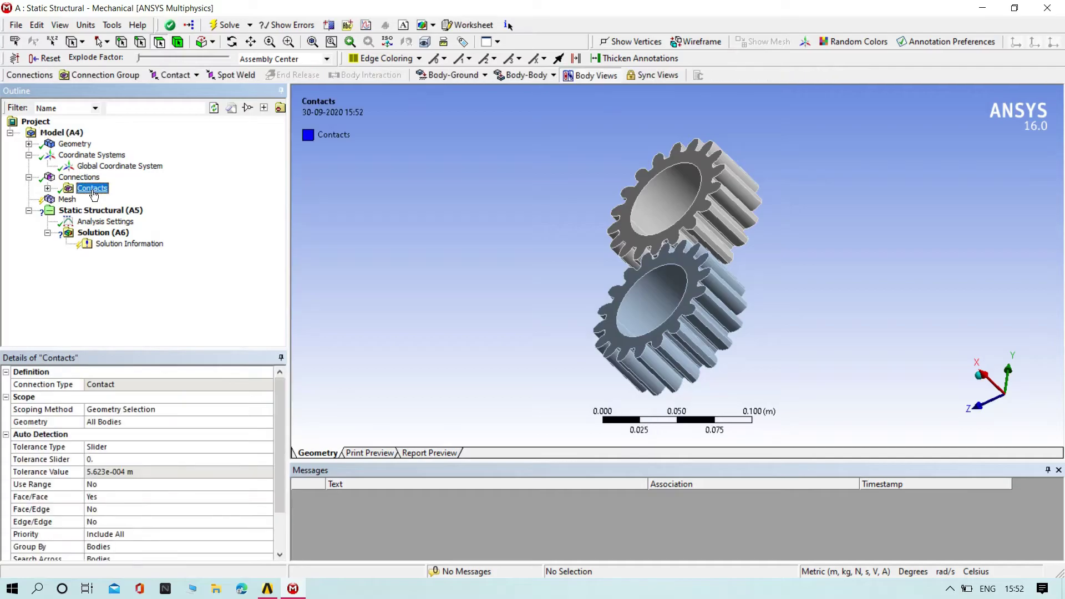
pyautogui.click(47, 189)
pyautogui.click(122, 199)
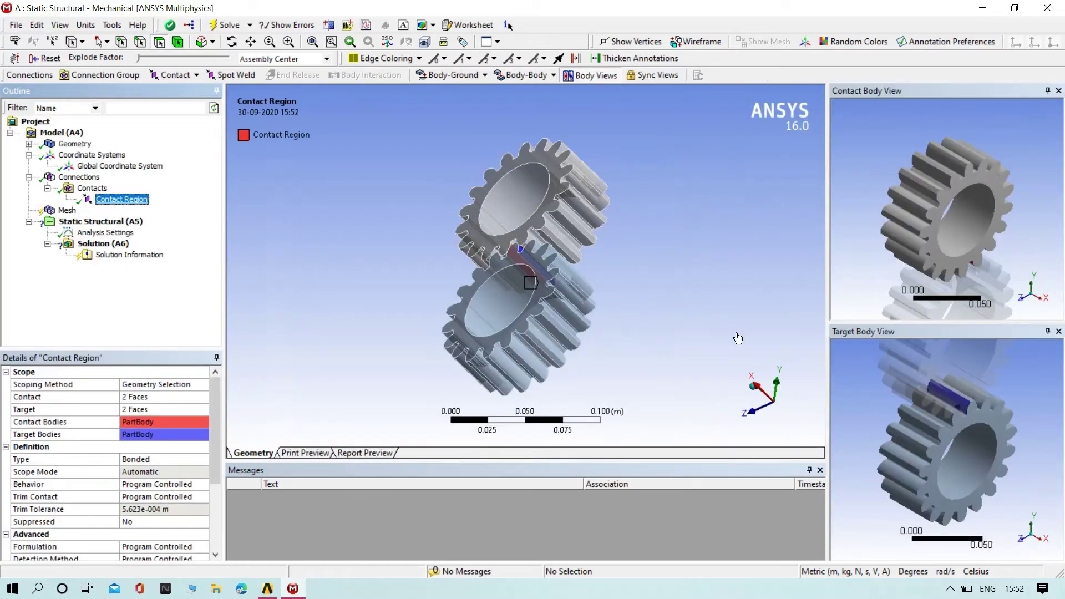
pyautogui.moveTo(642, 274); pyautogui.dragTo(554, 261, button='middle')
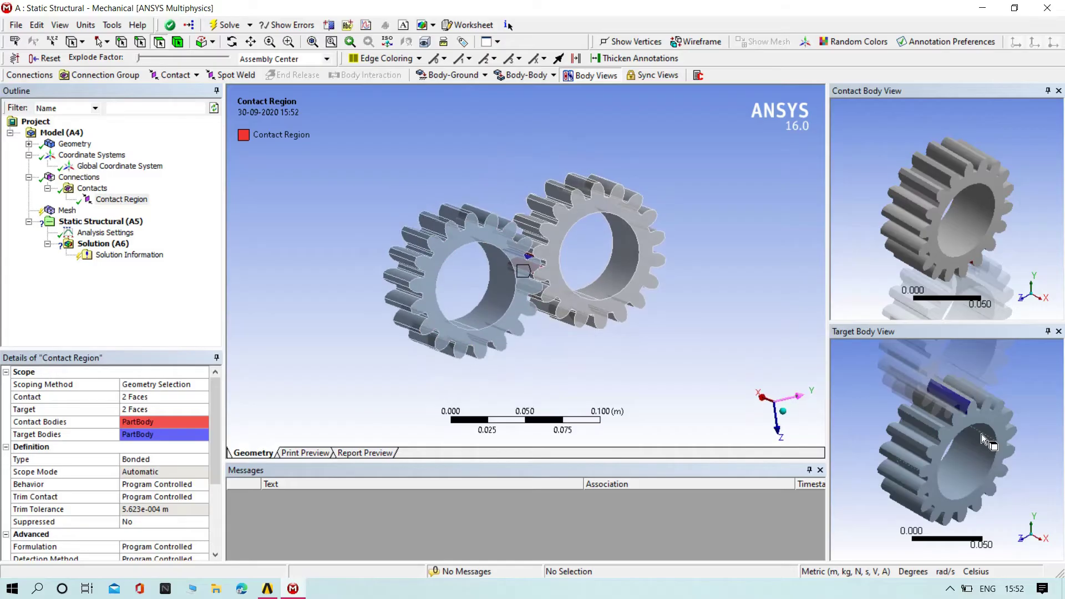
pyautogui.moveTo(943, 438); pyautogui.dragTo(887, 438, button='middle')
pyautogui.moveTo(985, 197); pyautogui.dragTo(974, 164, button='middle')
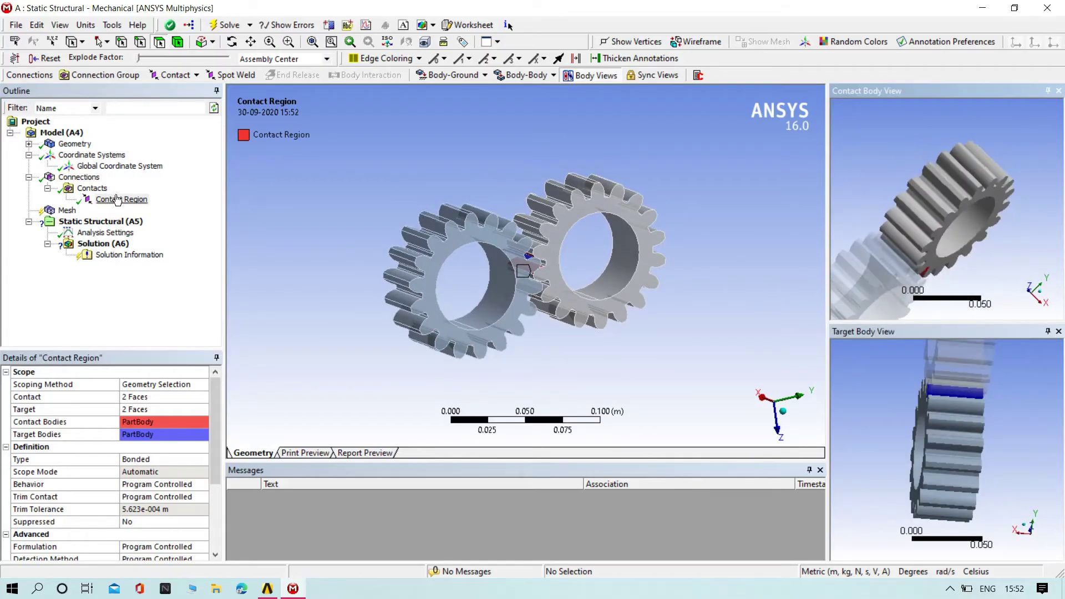
pyautogui.click(90, 190)
pyautogui.click(81, 178)
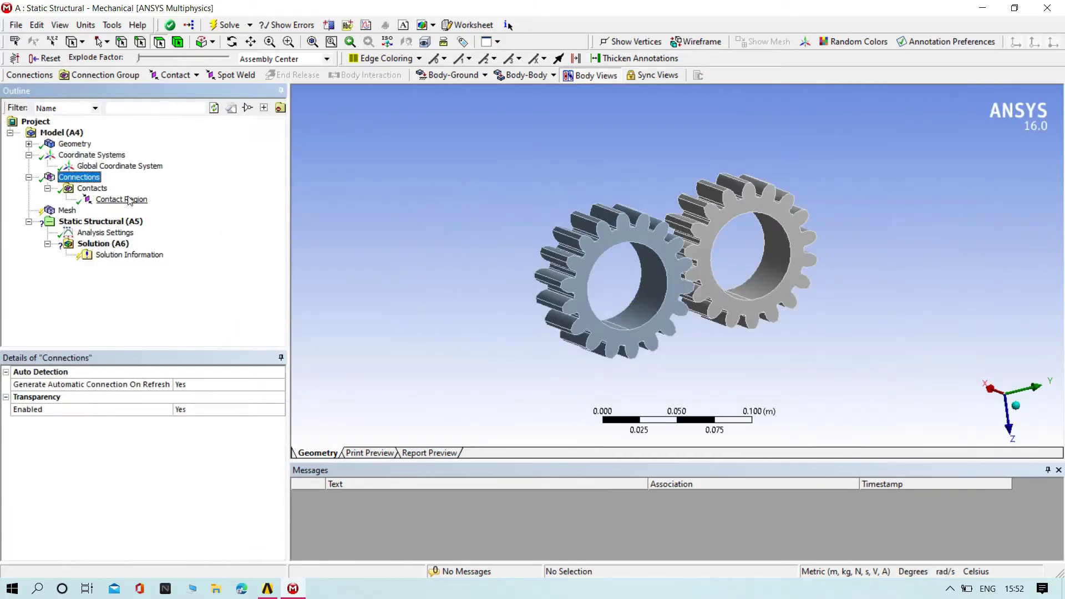
# - Generate the initial mesh for both gears
pyautogui.click(67, 211)
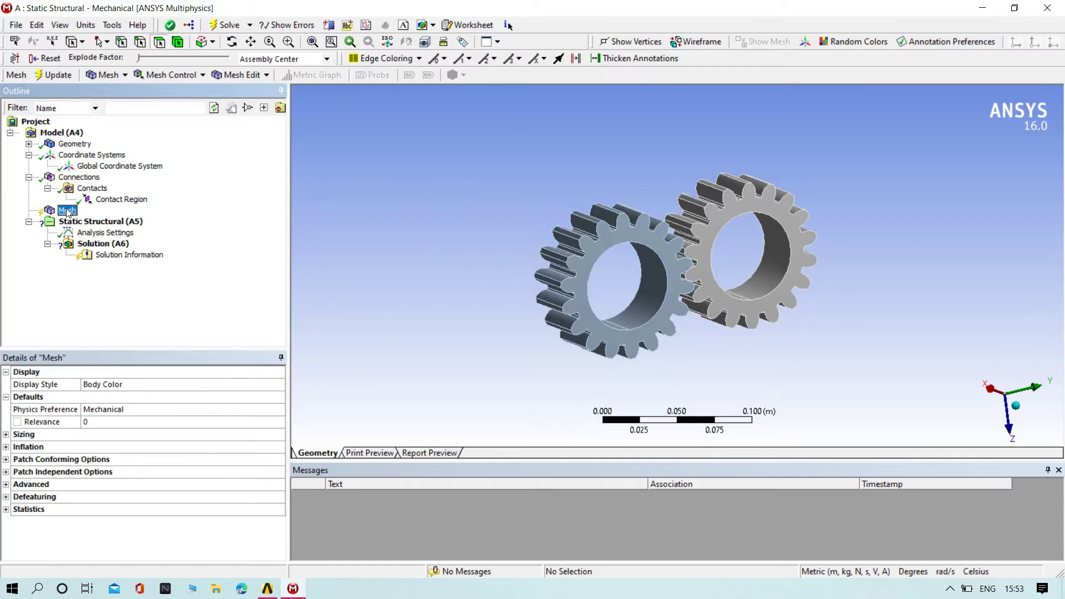
pyautogui.rightClick(67, 212)
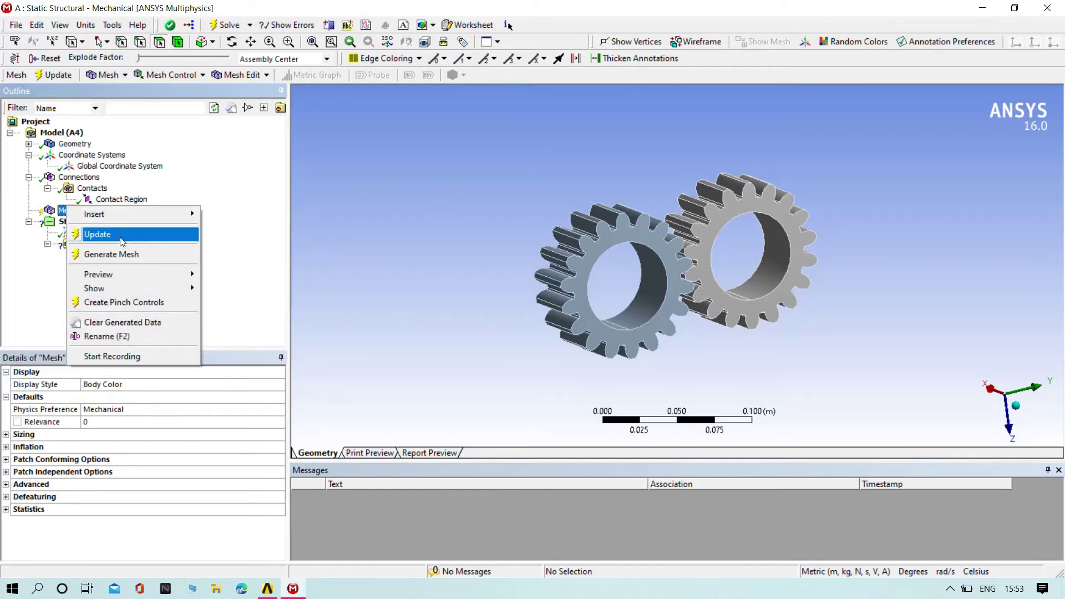
pyautogui.click(118, 253)
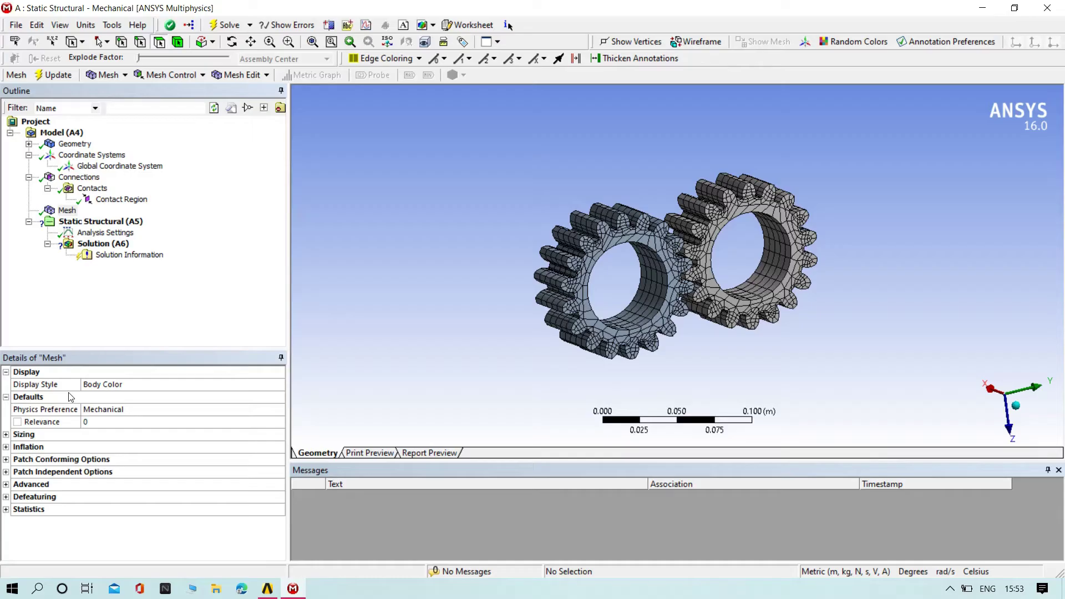
# - Set mesh Smoothing to High and regenerate the gear mesh
pyautogui.click(7, 435)
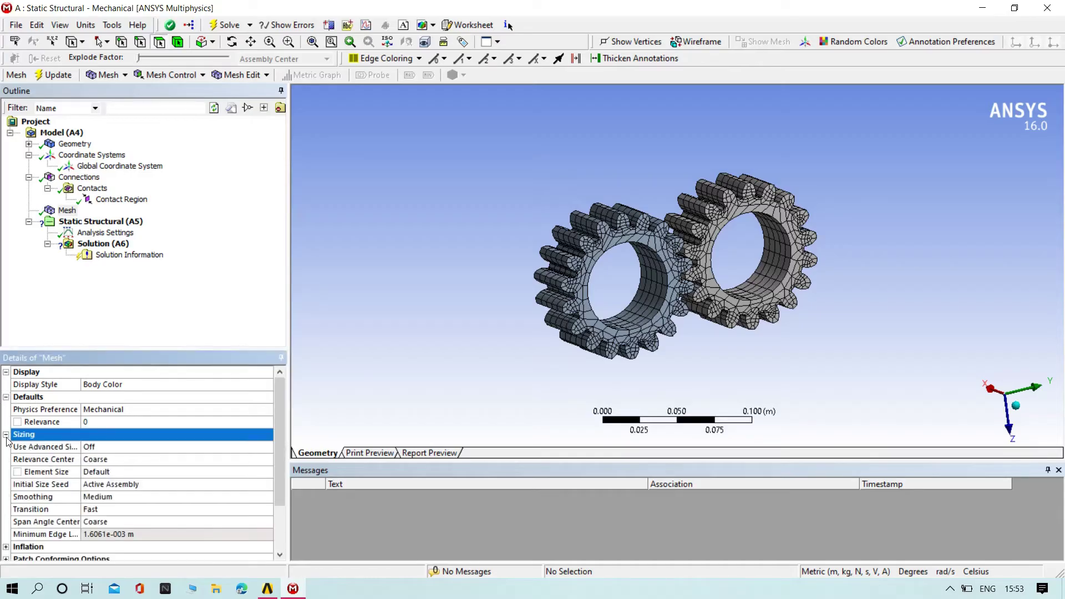
pyautogui.click(135, 510)
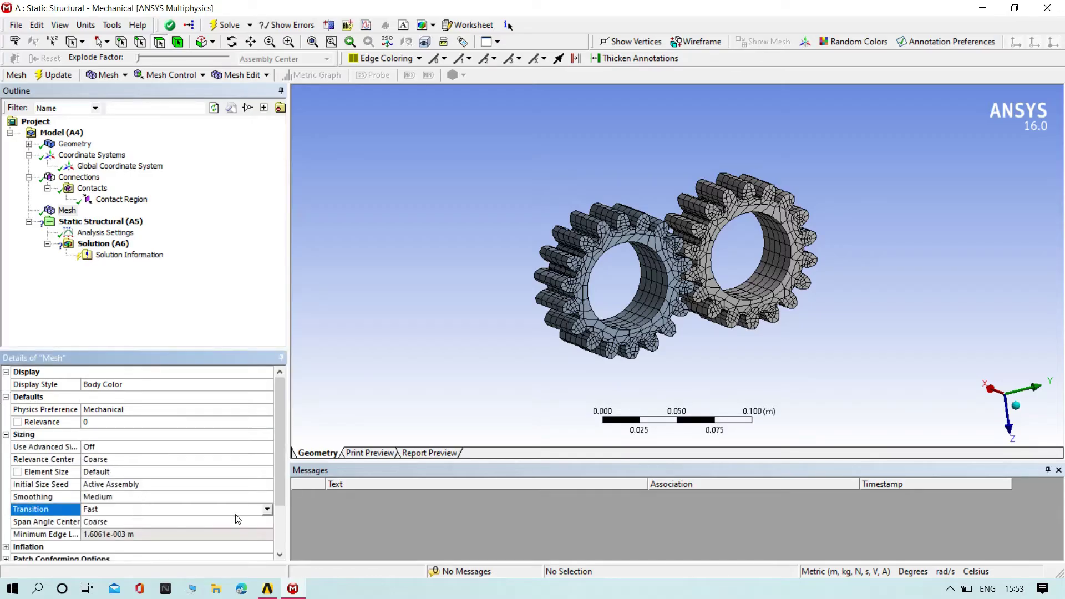
pyautogui.click(267, 509)
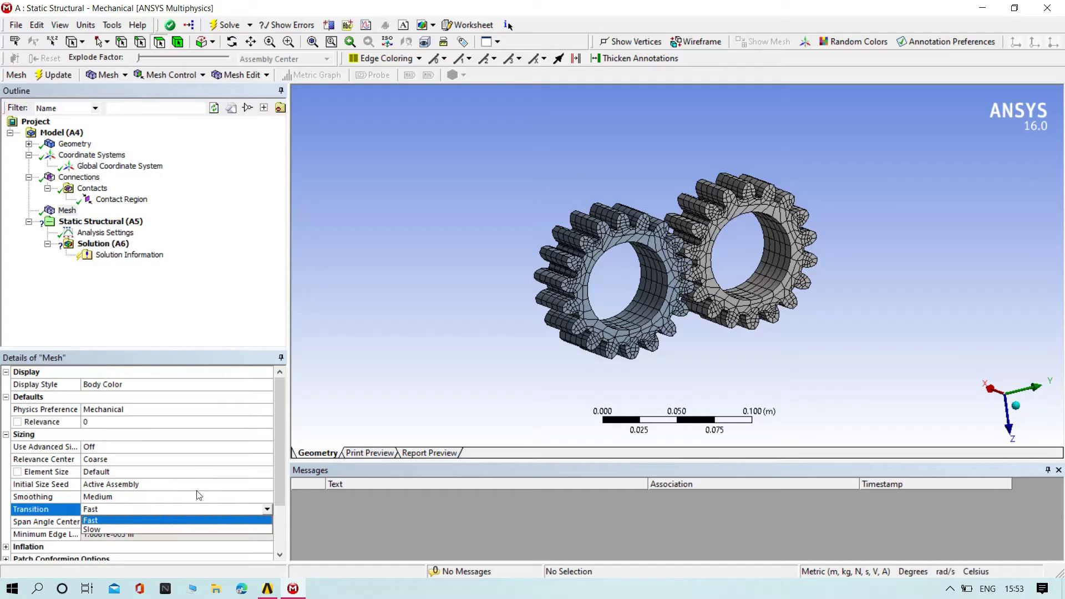
pyautogui.click(199, 496)
pyautogui.click(267, 496)
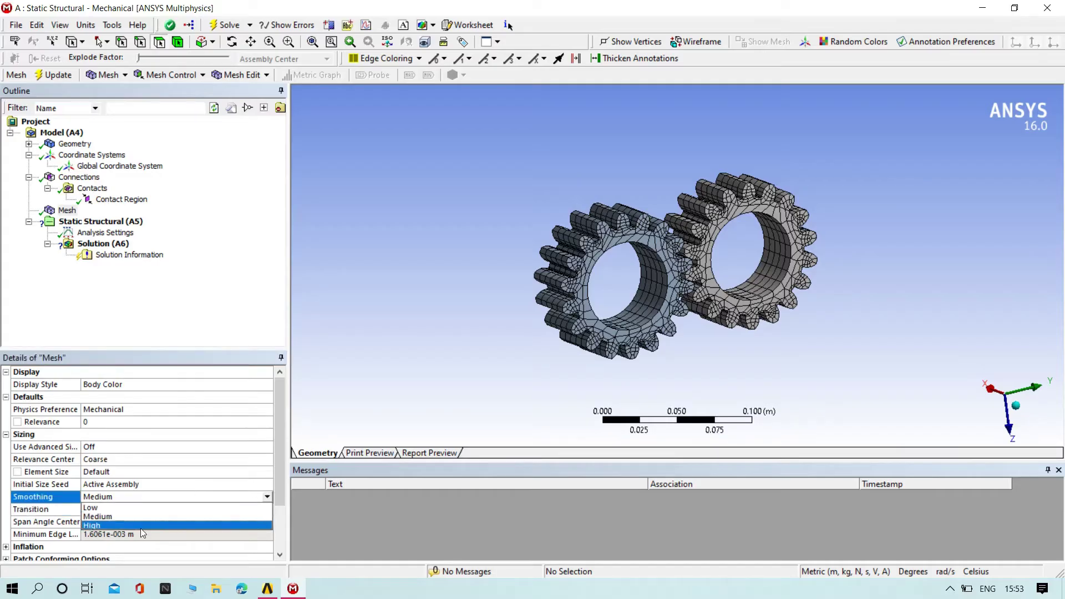
pyautogui.click(141, 525)
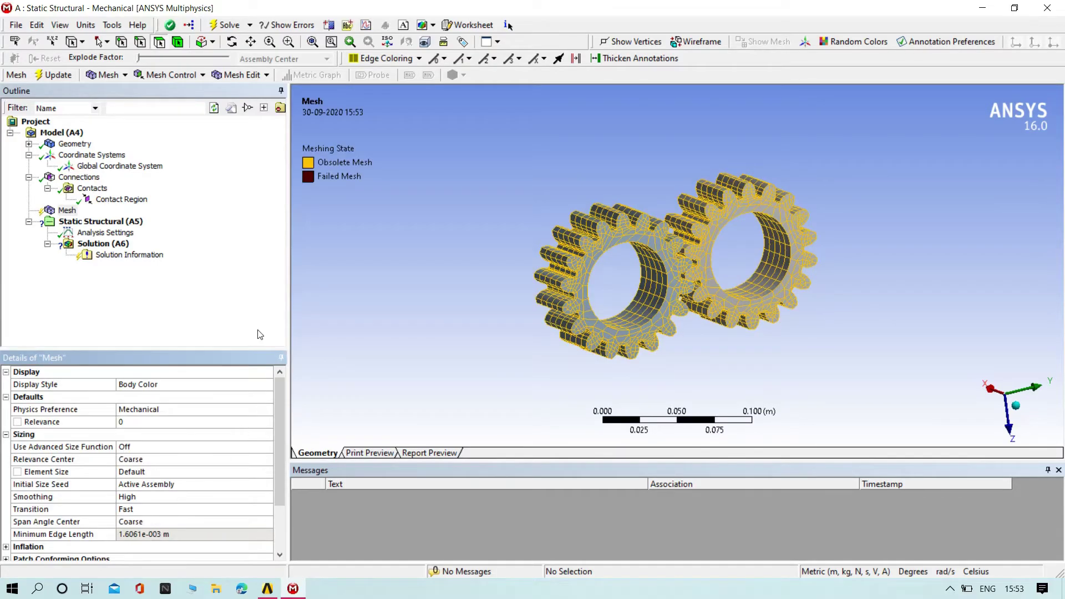
pyautogui.click(56, 74)
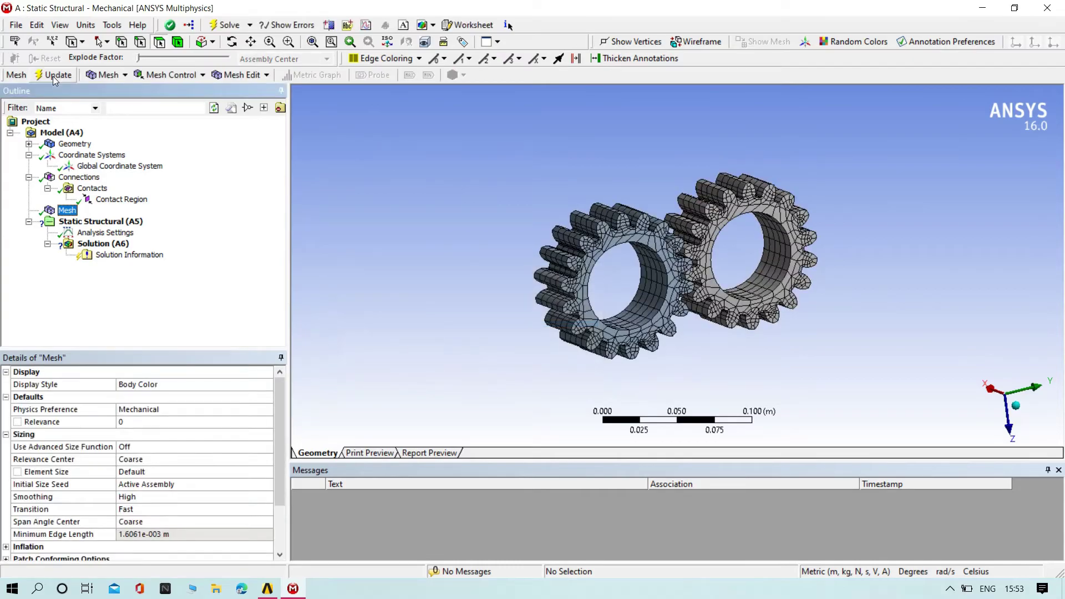
pyautogui.moveTo(843, 233); pyautogui.dragTo(528, 343)
pyautogui.scroll(-1, 190, 416)
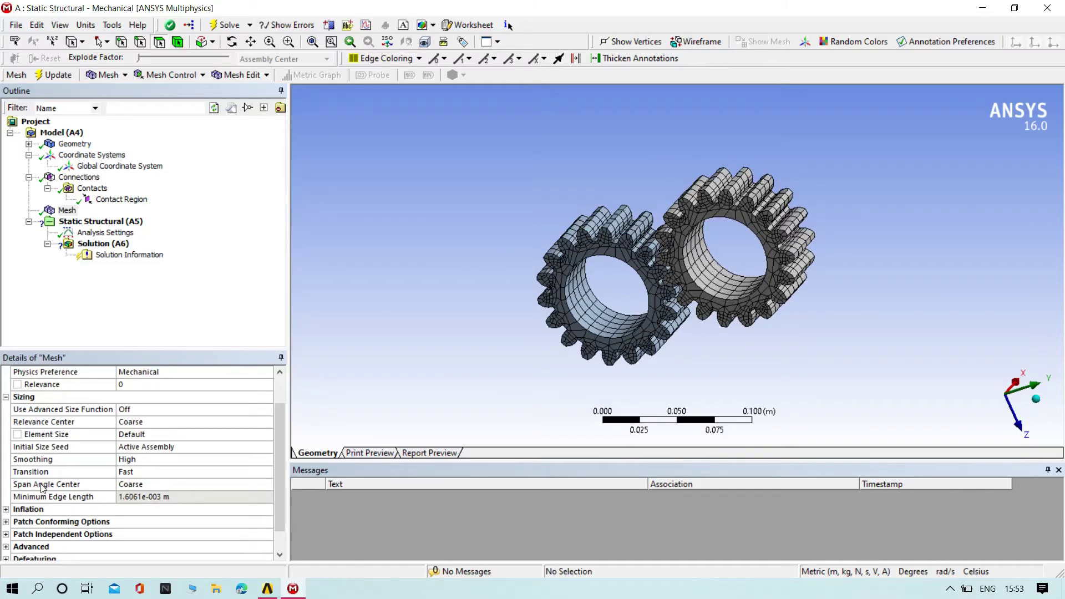
# - Set the Relevance Center to Fine and remesh, then inspect the finer gear mesh
pyautogui.click(143, 437)
pyautogui.click(162, 425)
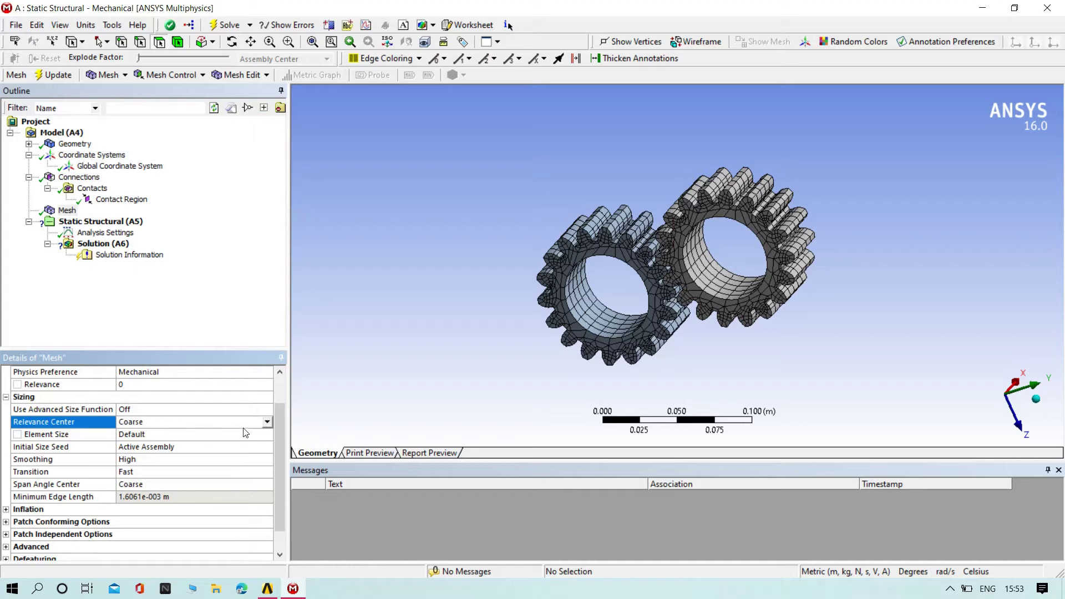
pyautogui.click(268, 424)
pyautogui.click(187, 453)
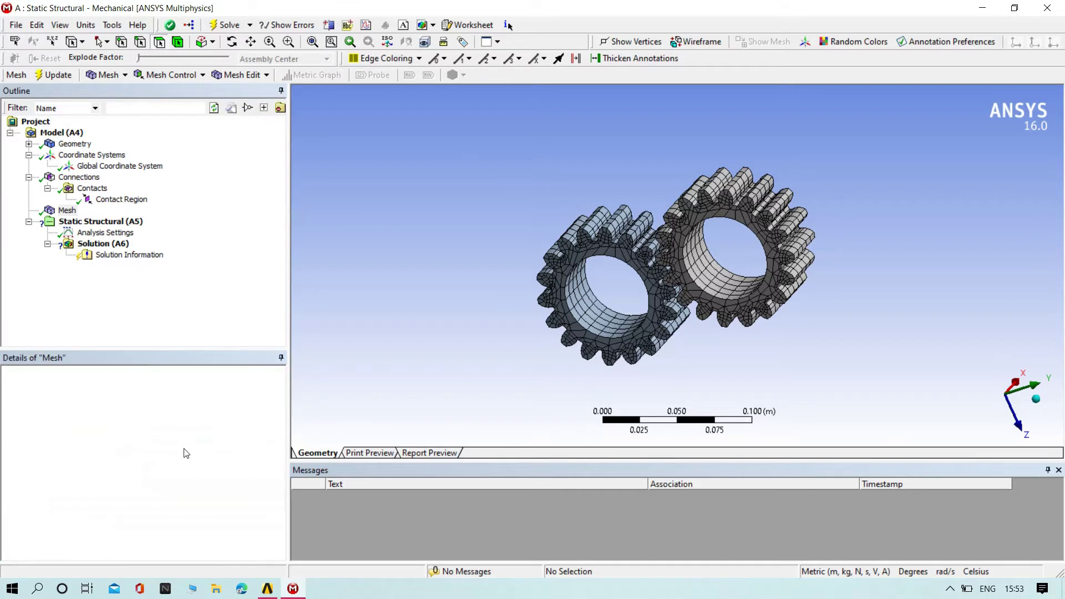
pyautogui.click(54, 74)
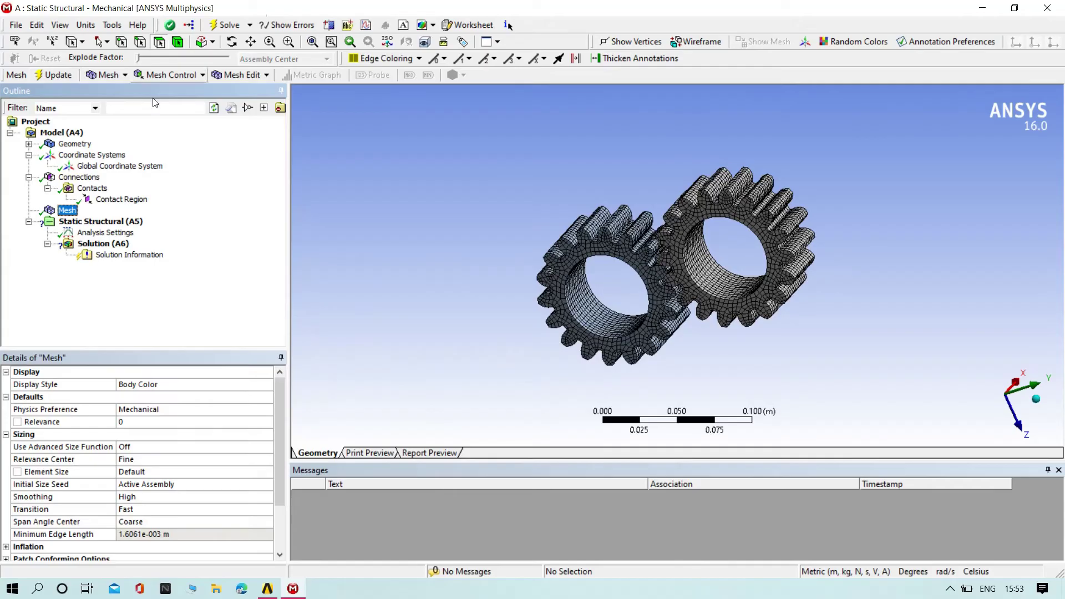
pyautogui.moveTo(771, 95); pyautogui.dragTo(751, 232, button='middle')
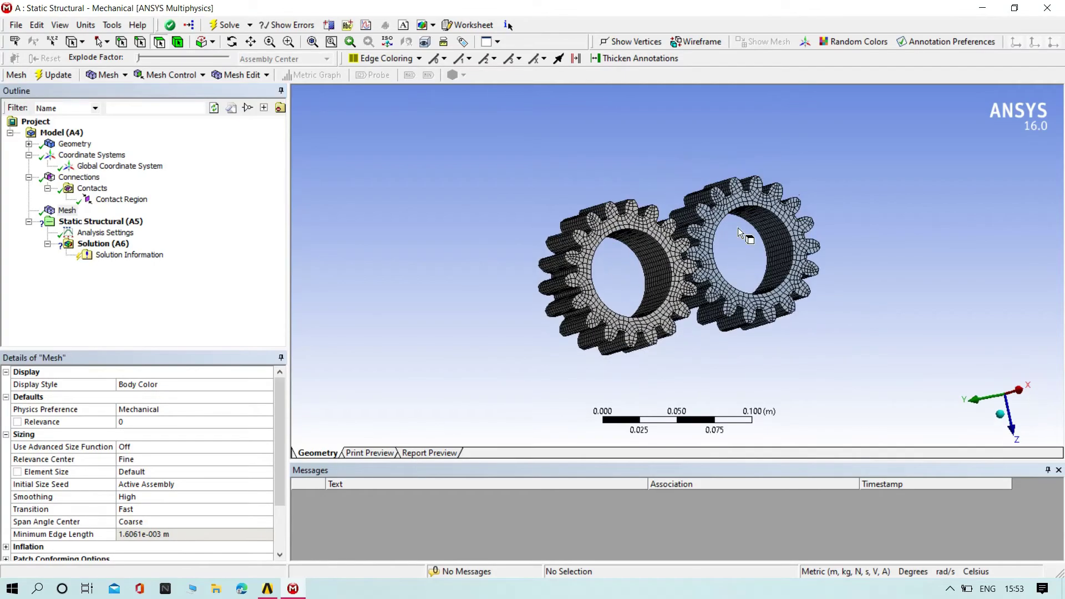
pyautogui.scroll(3, 744, 254)
pyautogui.moveTo(749, 276)
pyautogui.mouseDown(button='middle')
pyautogui.moveTo(772, 238)
pyautogui.moveTo(754, 282)
pyautogui.mouseUp(button='middle')
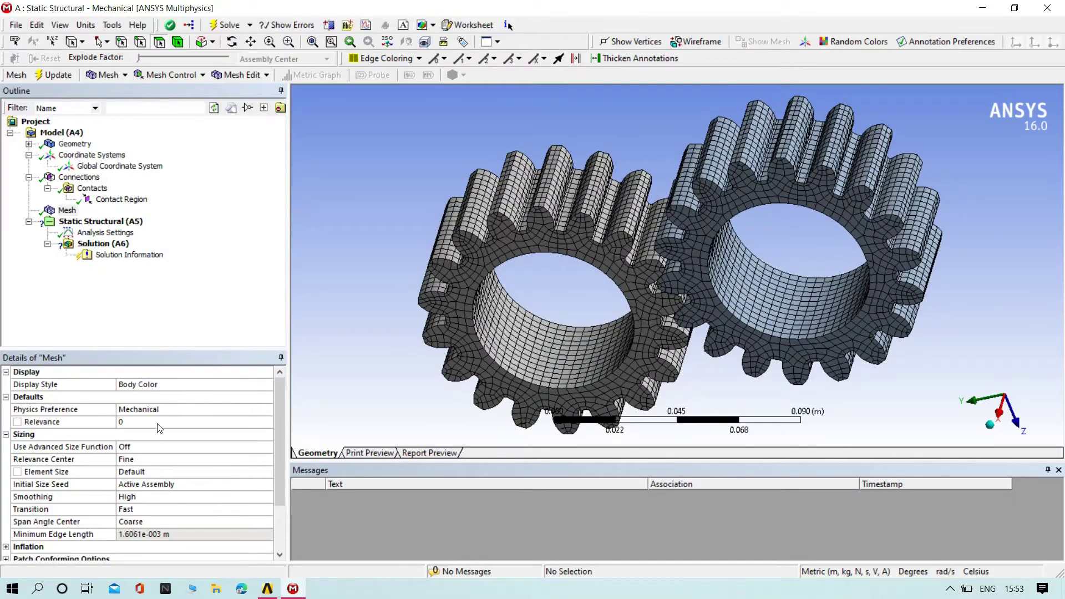
pyautogui.click(106, 222)
# - Add a frictionless support on the left gear's two bore faces
pyautogui.rightClick(107, 223)
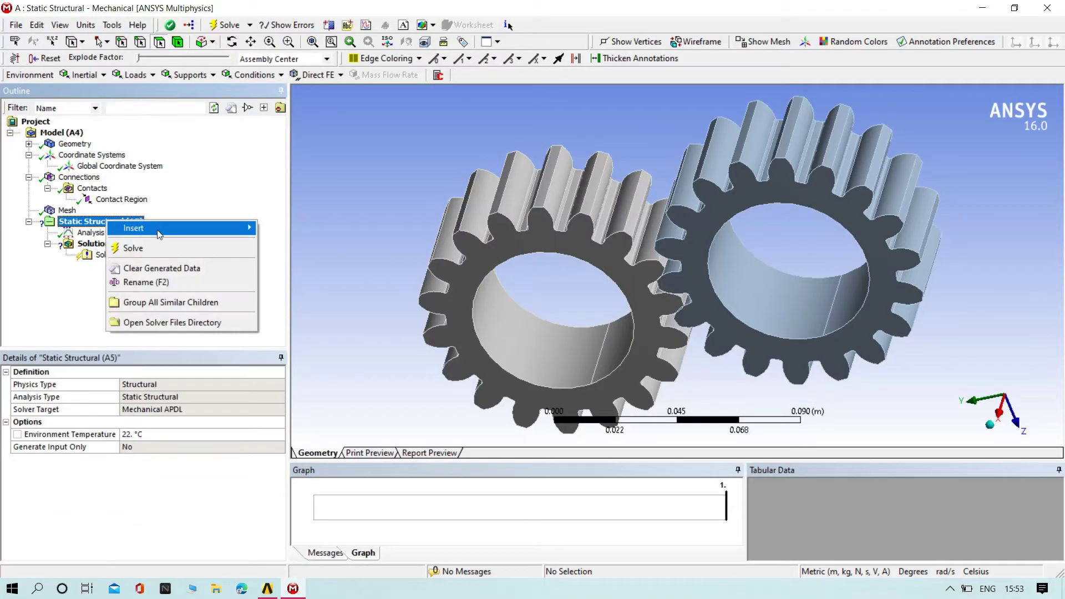
pyautogui.moveTo(159, 227)
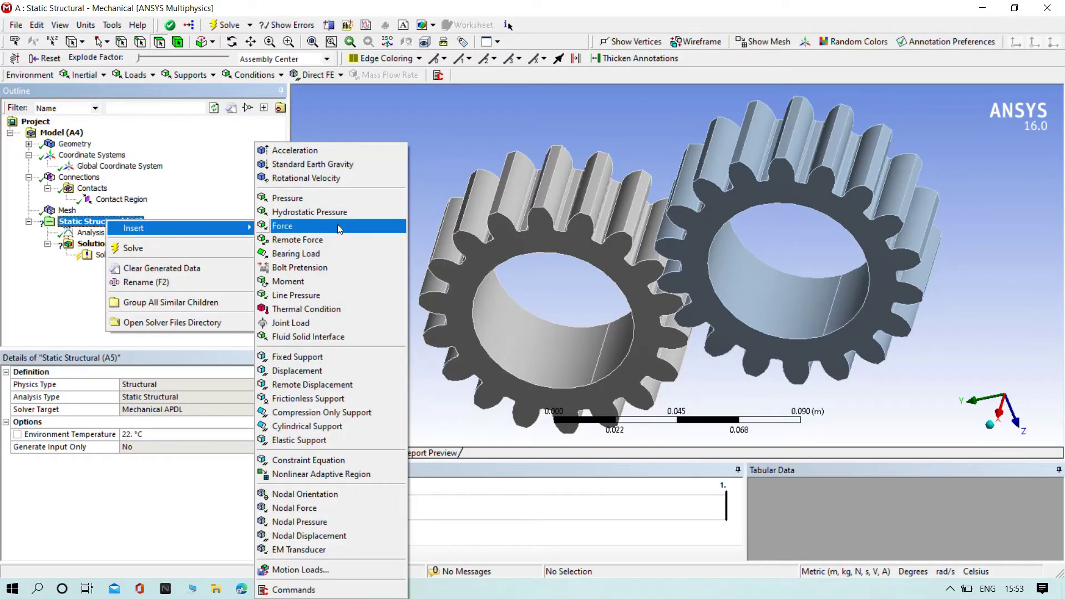
pyautogui.click(305, 399)
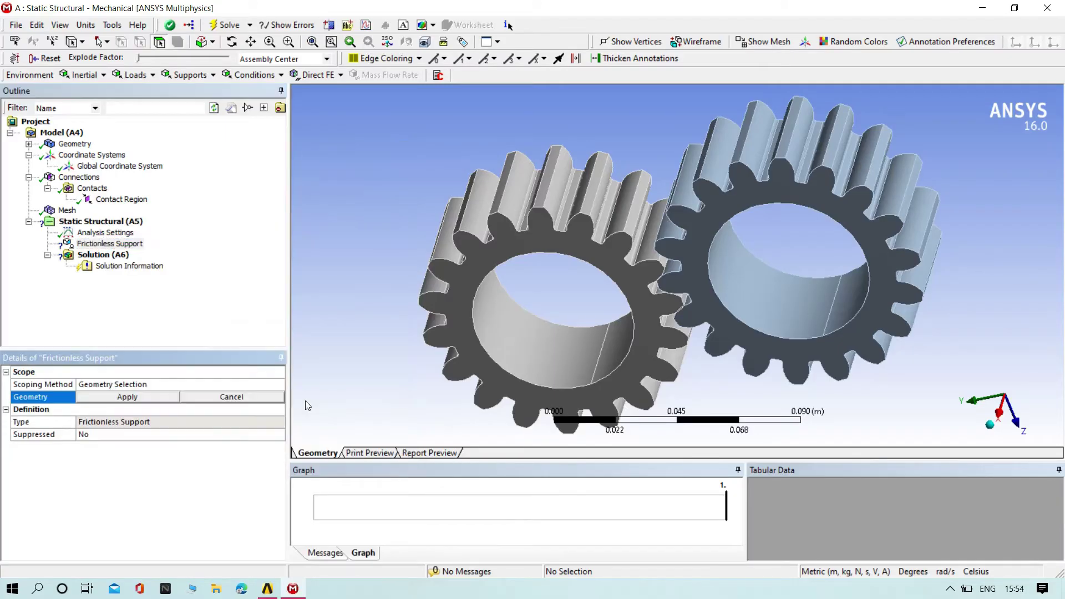
pyautogui.click(510, 337)
pyautogui.keyDown('ctrl'); pyautogui.click(619, 357); pyautogui.keyUp('ctrl')
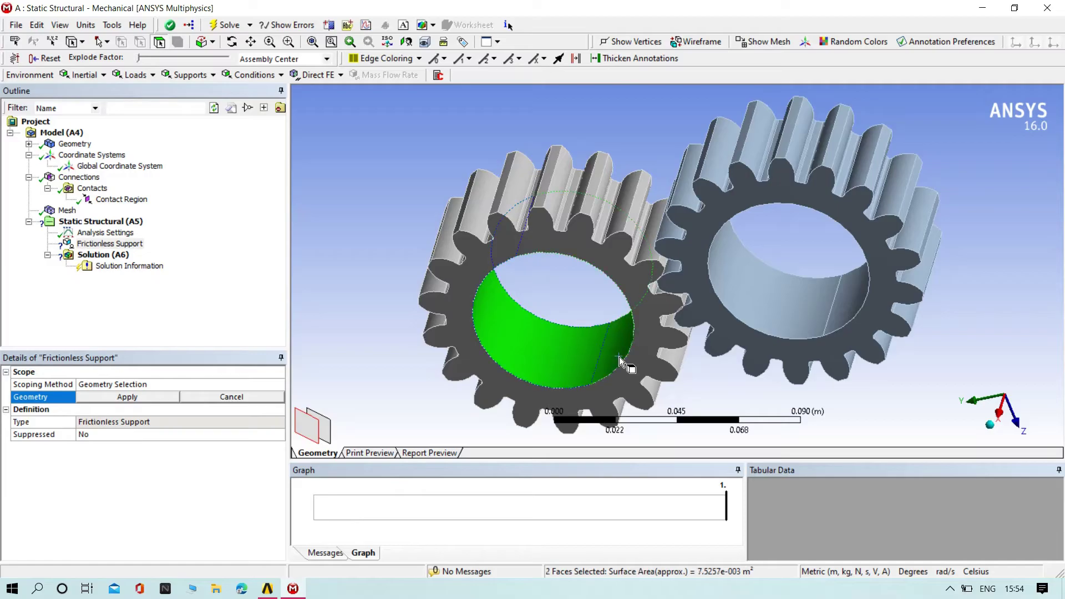
pyautogui.click(116, 397)
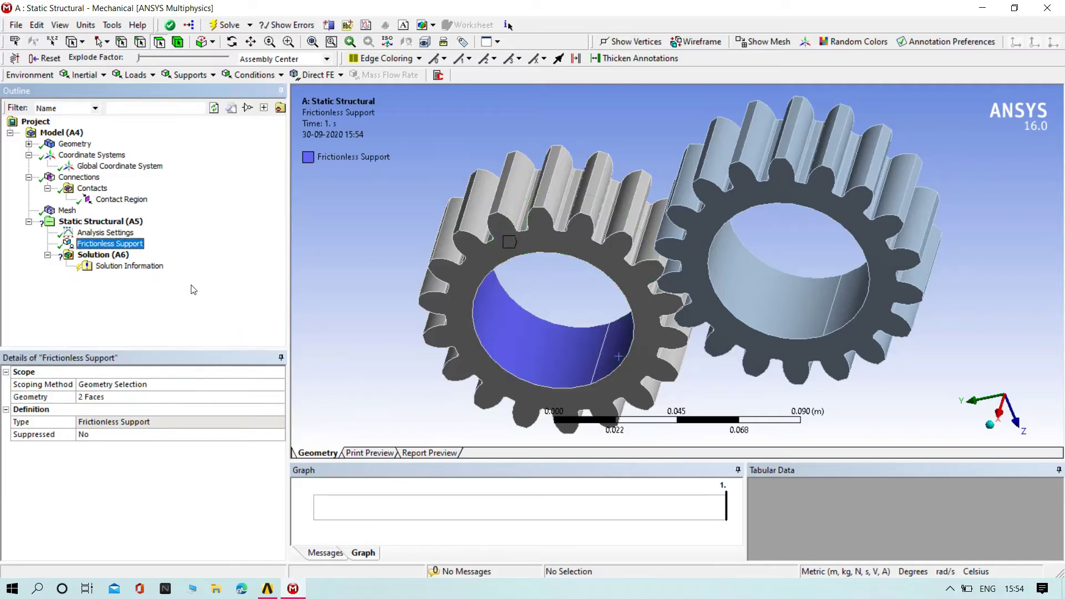
# - Add a second frictionless support on the right gear's two bore faces
pyautogui.click(108, 222)
pyautogui.rightClick(111, 221)
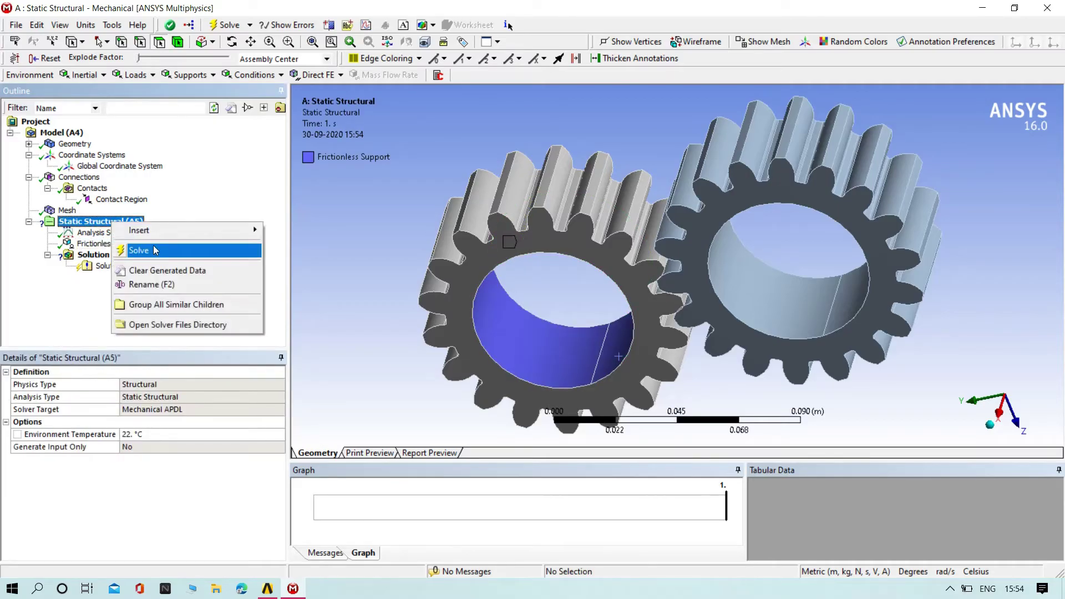
pyautogui.moveTo(163, 231)
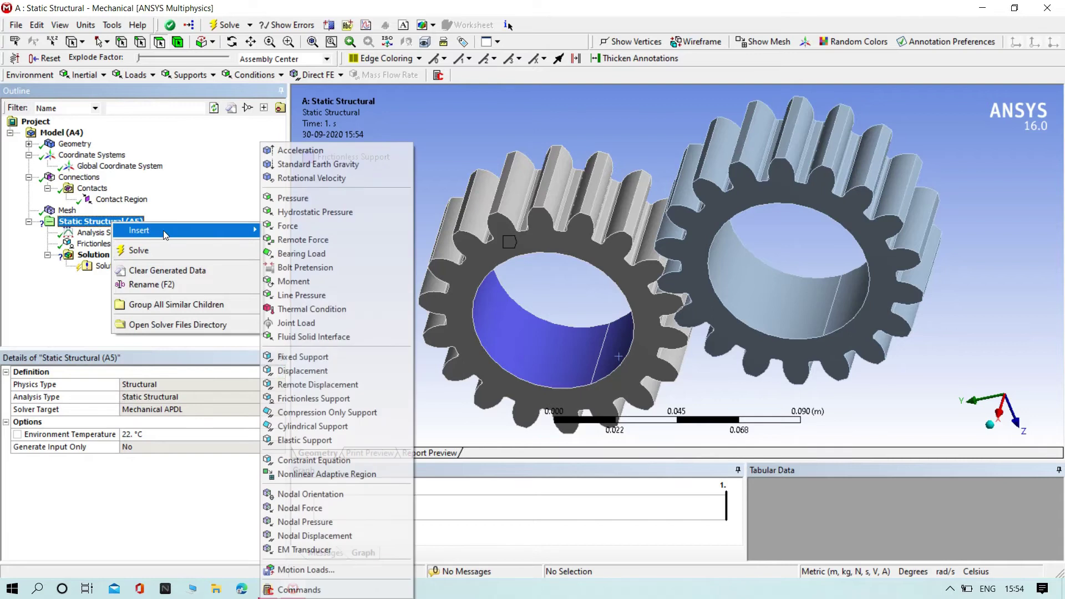
pyautogui.click(363, 399)
pyautogui.click(763, 279)
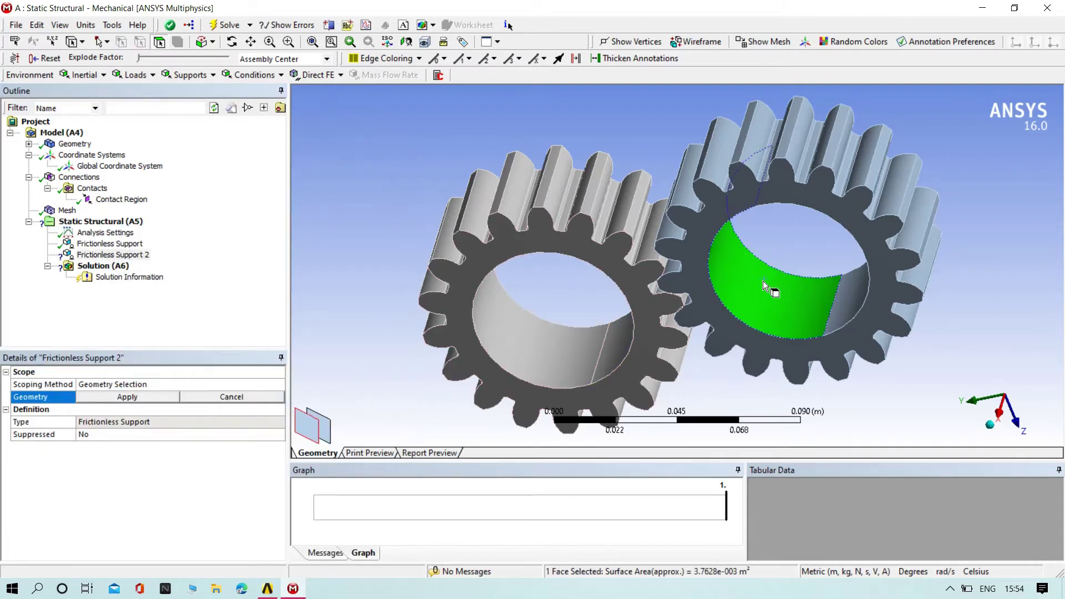
pyautogui.keyDown('ctrl'); pyautogui.click(844, 302); pyautogui.keyUp('ctrl')
pyautogui.click(129, 397)
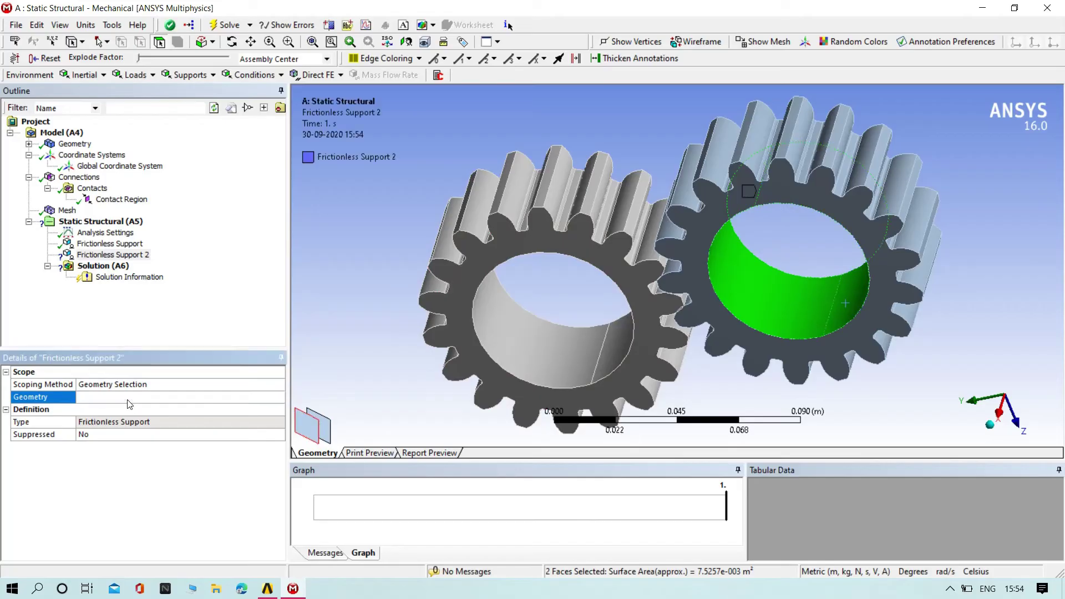
pyautogui.click(116, 254)
pyautogui.click(101, 221)
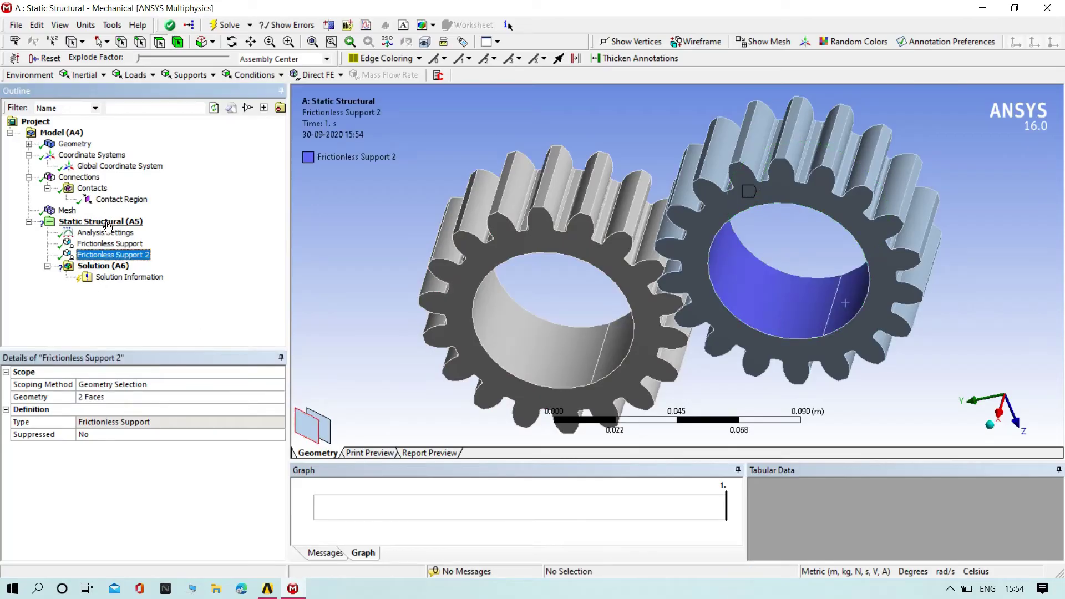
# - Insert a Moment load and pick the right gear's two bore faces
pyautogui.rightClick(108, 222)
pyautogui.moveTo(145, 231)
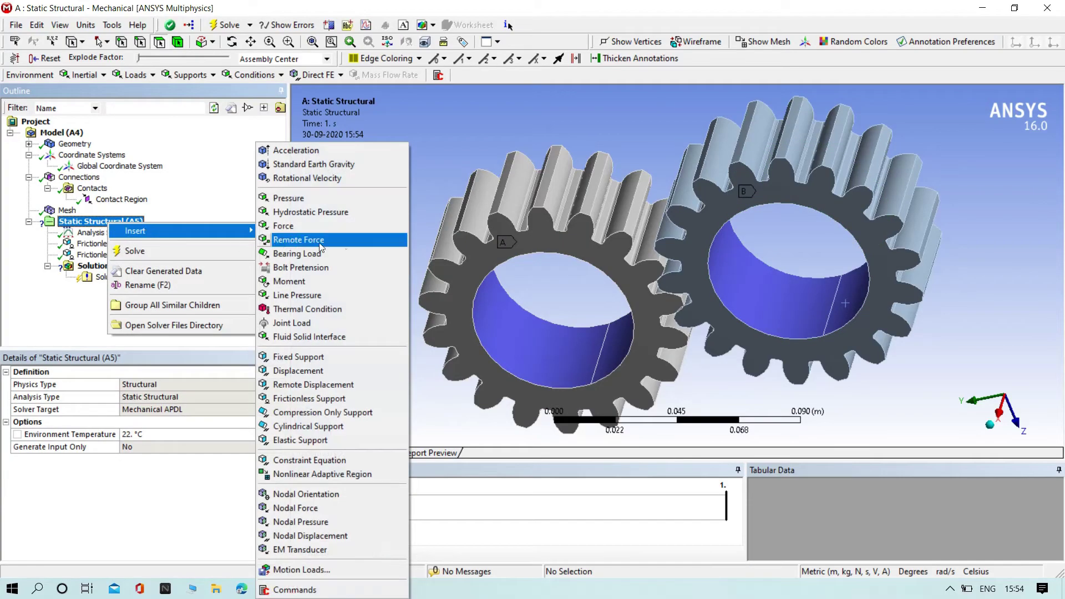
pyautogui.click(289, 282)
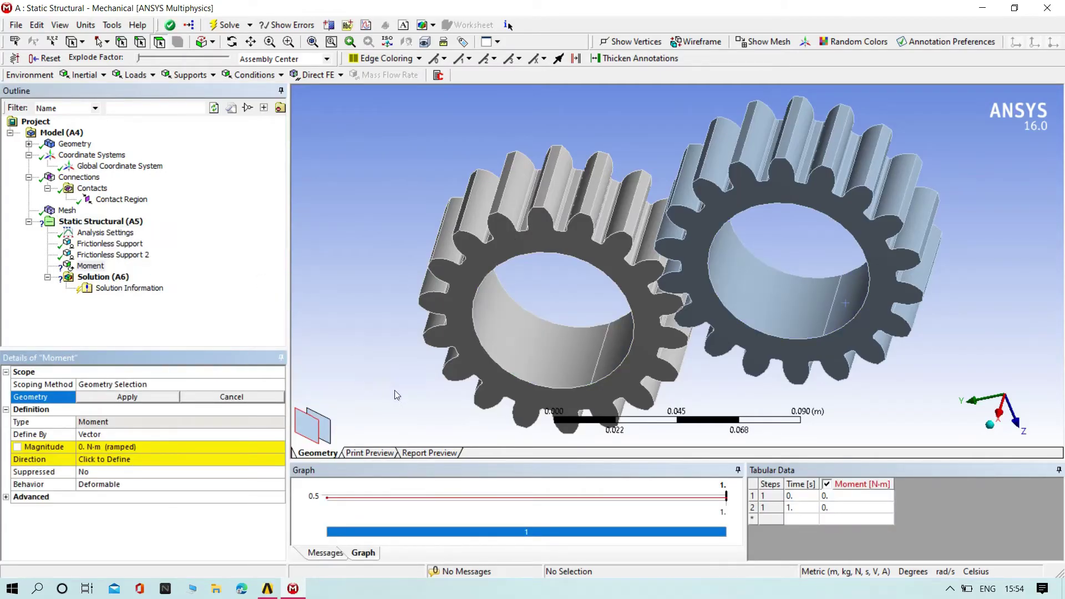
pyautogui.moveTo(397, 395); pyautogui.dragTo(352, 269, button='middle')
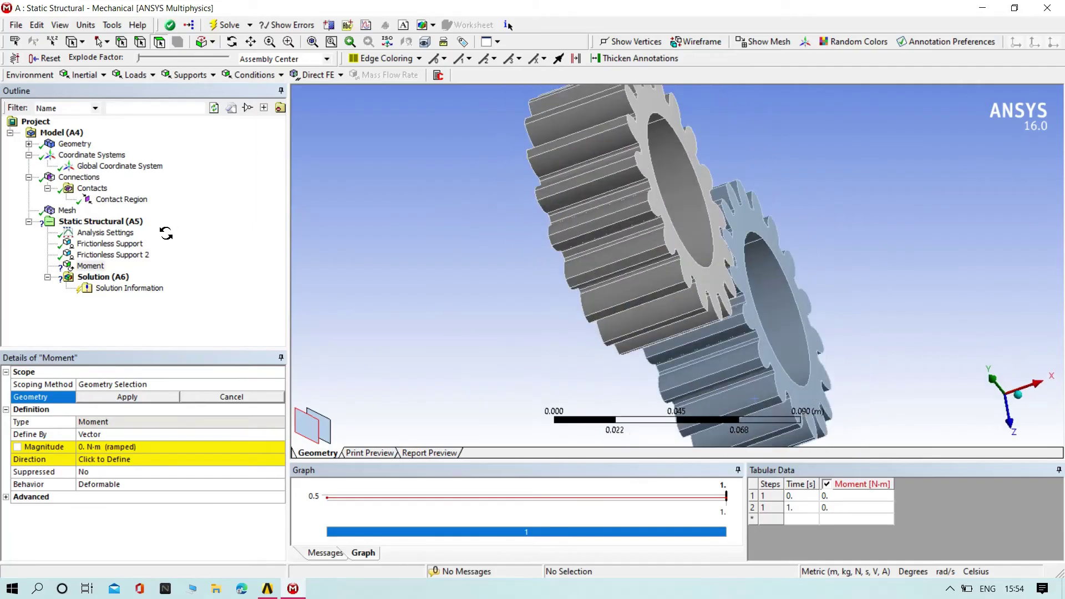
pyautogui.moveTo(554, 250); pyautogui.dragTo(806, 361)
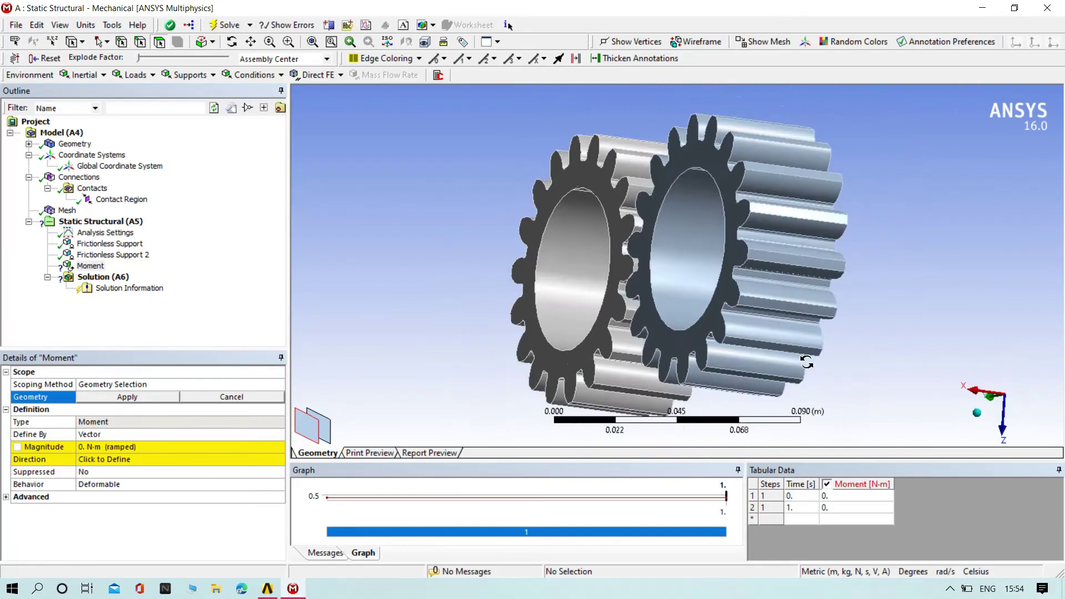
pyautogui.moveTo(807, 362); pyautogui.dragTo(757, 383, button='middle')
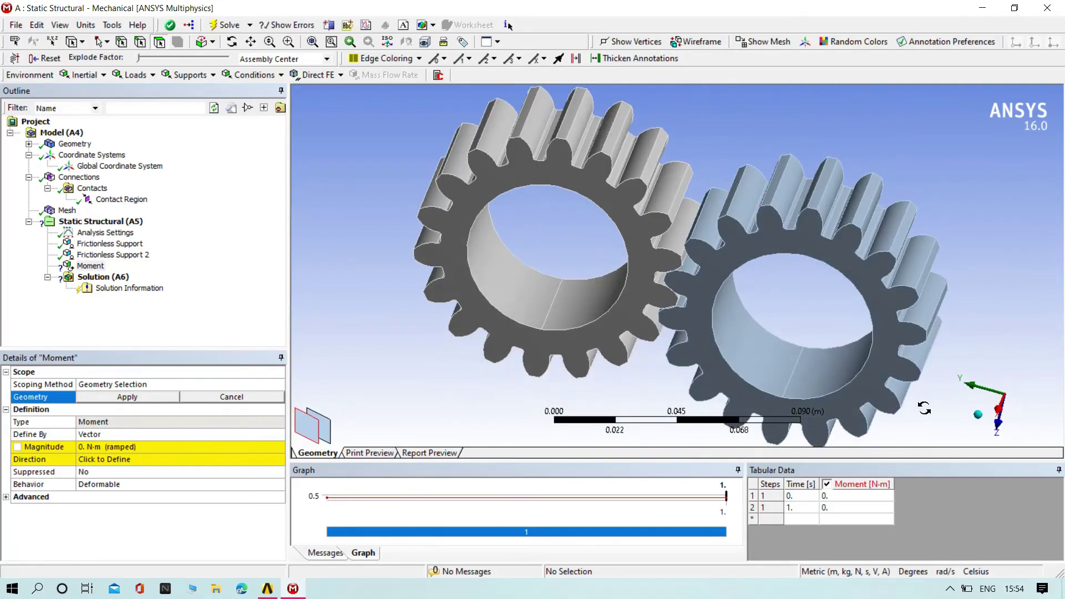
pyautogui.click(754, 346)
pyautogui.keyDown('ctrl'); pyautogui.click(826, 369); pyautogui.keyUp('ctrl')
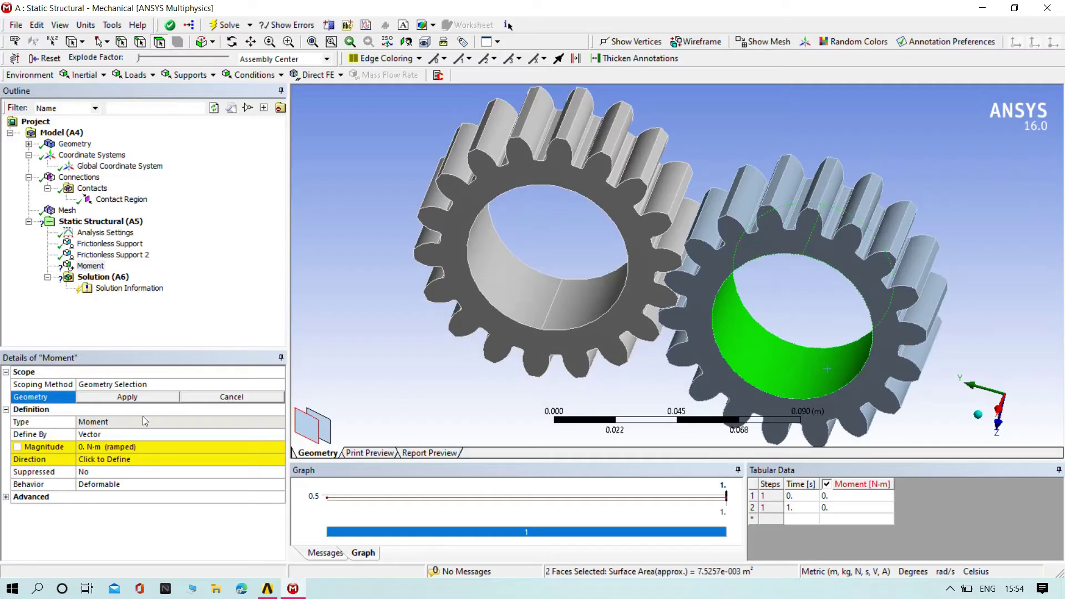
# - Set the moment to 2500 N·m, directed along the gear axis and reversed
pyautogui.click(121, 447)
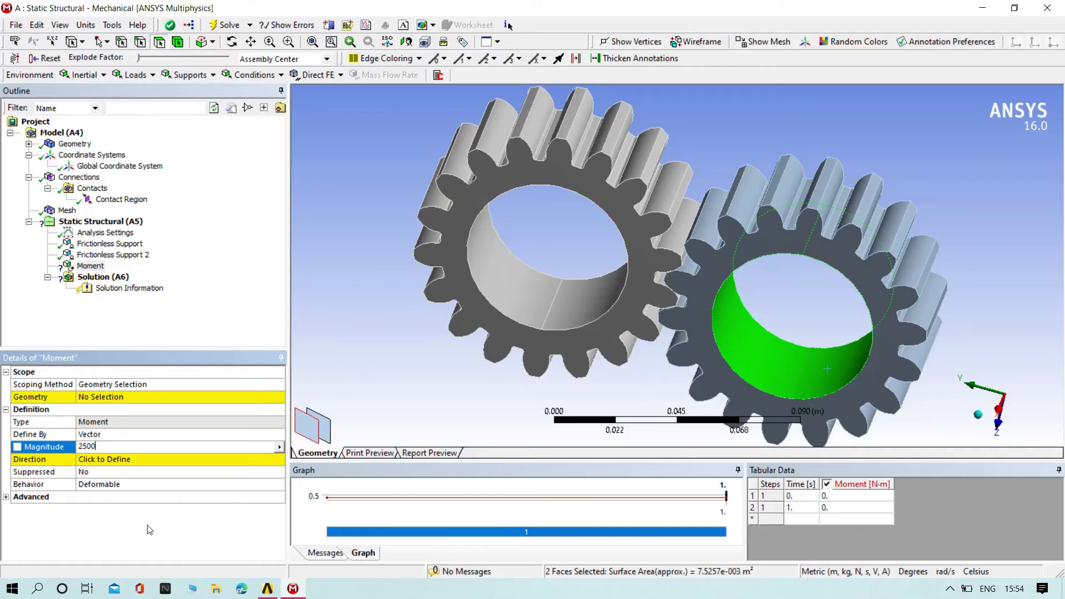
pyautogui.press('Return')
pyautogui.click(134, 460)
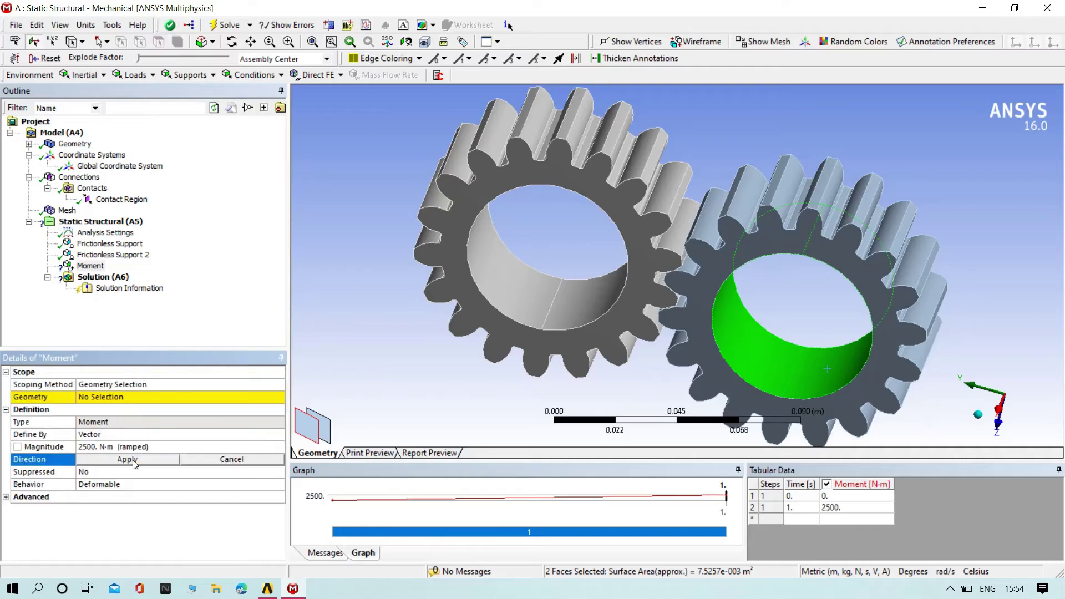
pyautogui.click(727, 381)
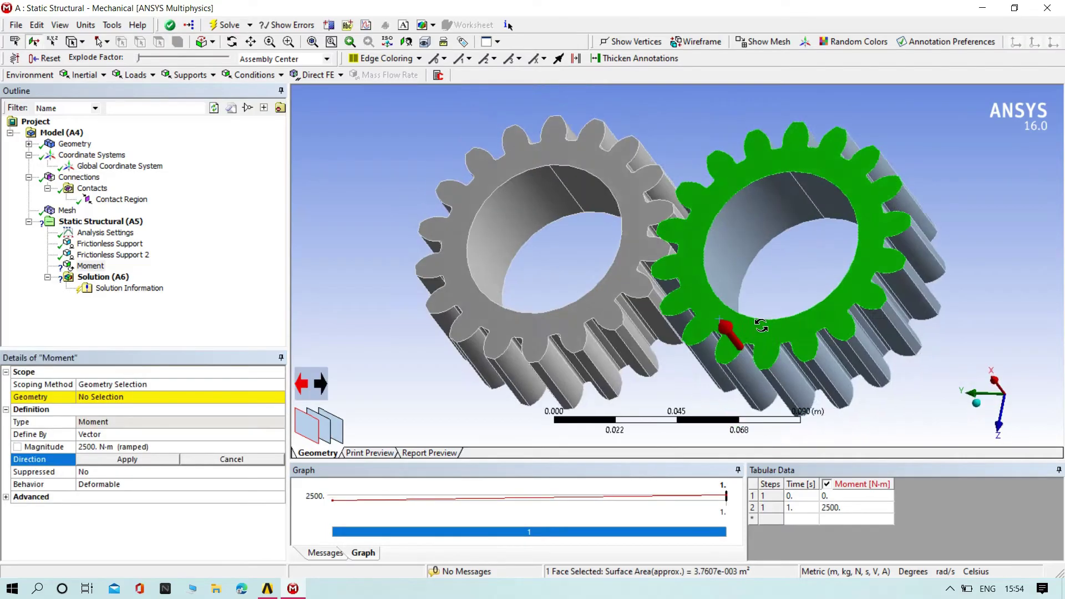
pyautogui.click(320, 384)
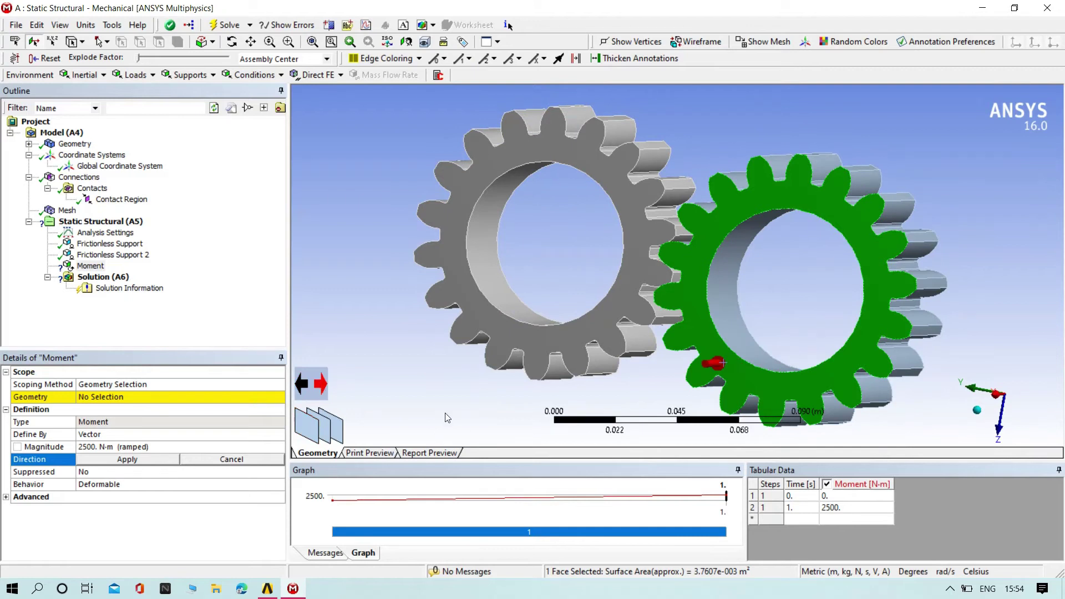
pyautogui.click(129, 459)
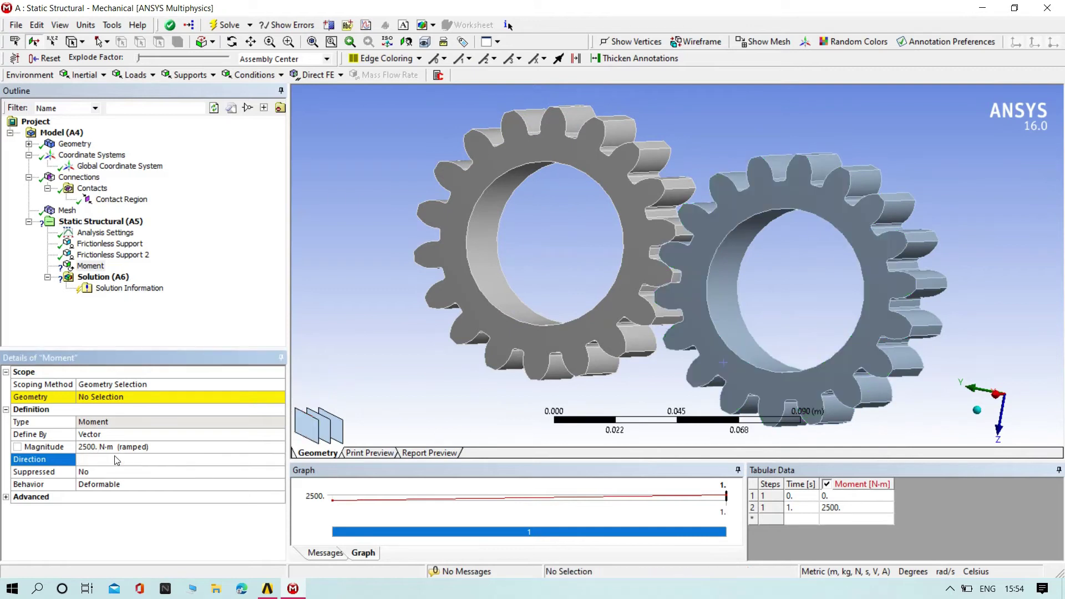
# - Scope the moment's geometry to the right gear's two bore faces
pyautogui.click(153, 399)
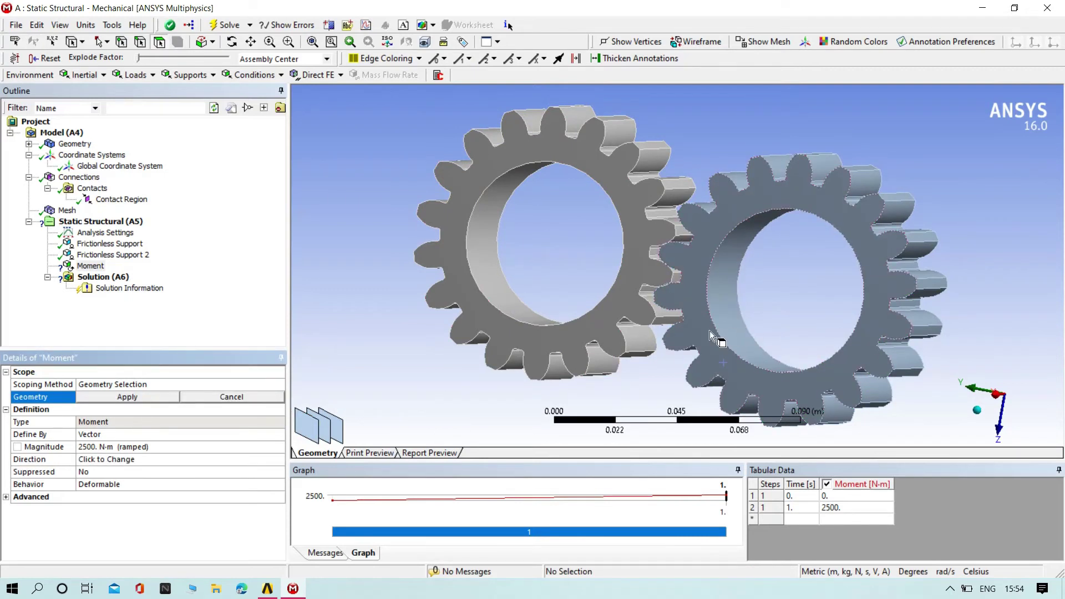
pyautogui.moveTo(710, 330); pyautogui.dragTo(744, 344, button='middle')
pyautogui.click(740, 342)
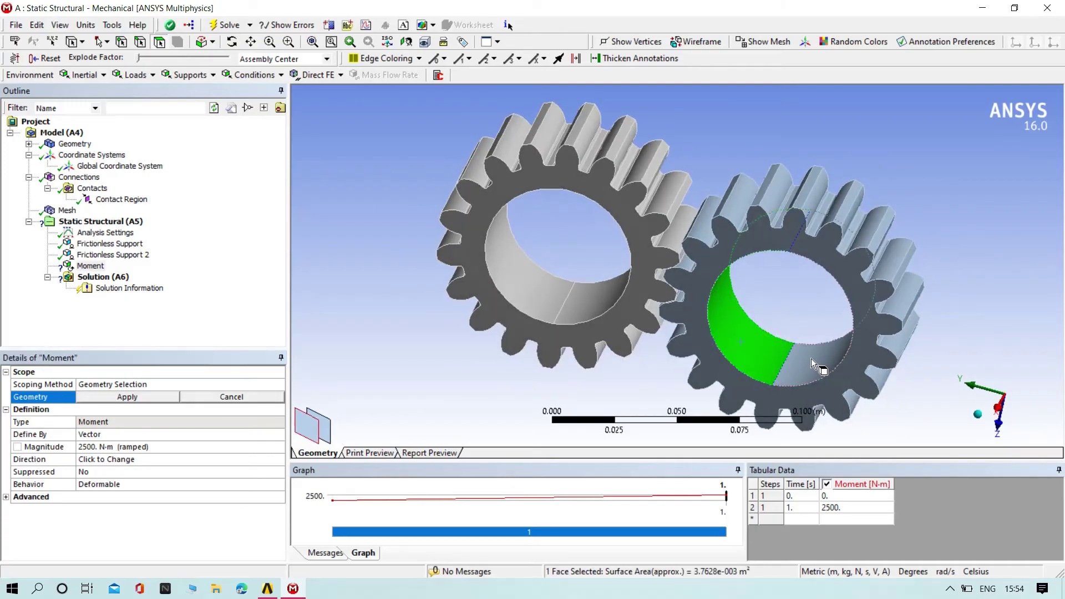
pyautogui.keyDown('ctrl'); pyautogui.click(811, 358); pyautogui.keyUp('ctrl')
pyautogui.click(142, 388)
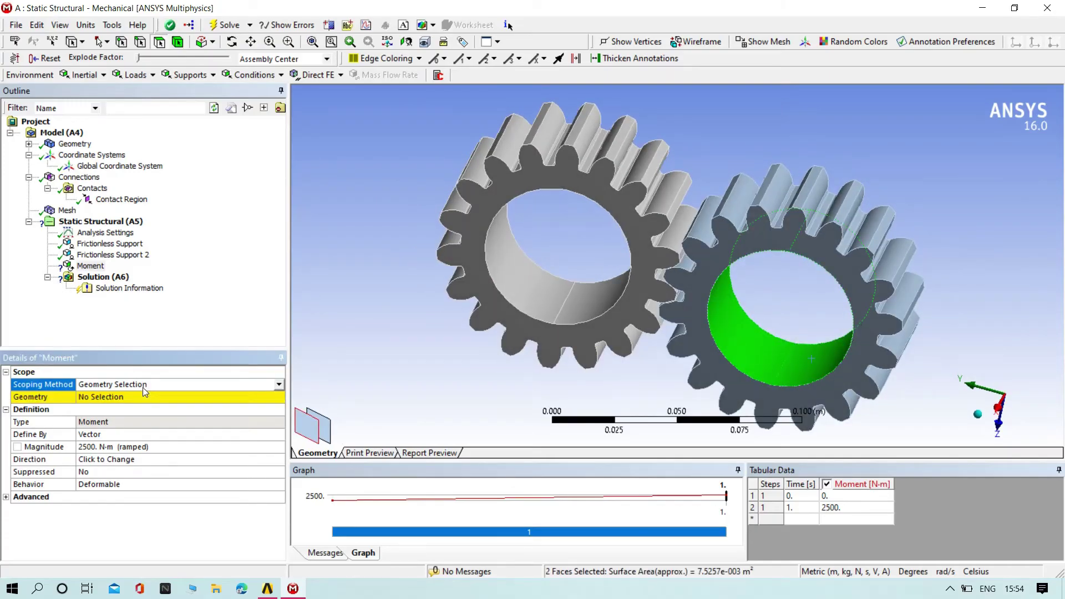
pyautogui.click(119, 400)
pyautogui.click(121, 398)
pyautogui.moveTo(832, 388); pyautogui.dragTo(810, 360, button='middle')
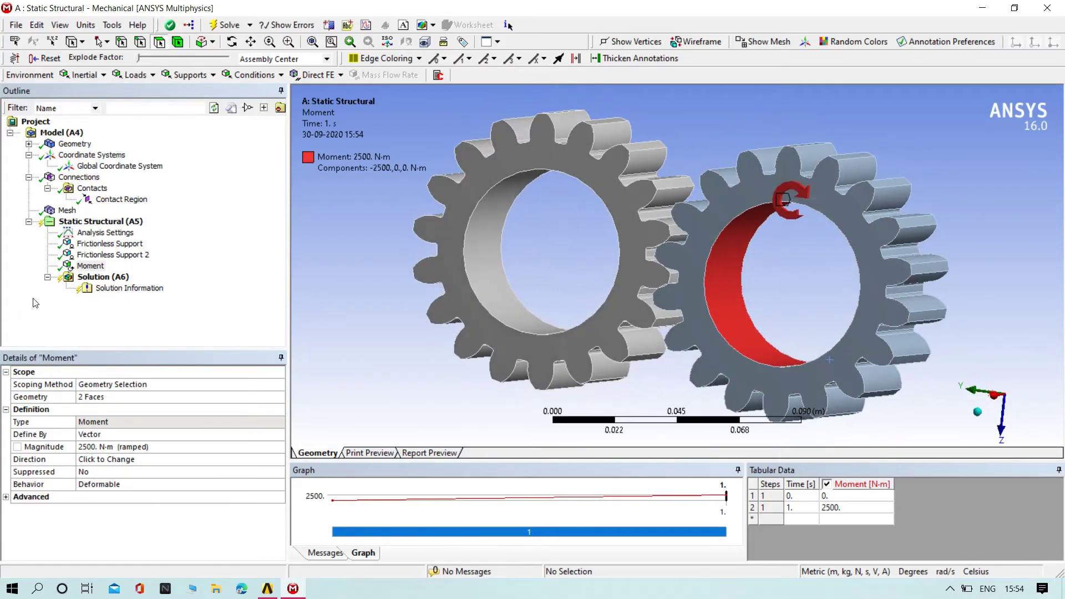
# - Insert a Total Deformation result into the Solution
pyautogui.click(100, 277)
pyautogui.rightClick(101, 277)
pyautogui.moveTo(130, 287)
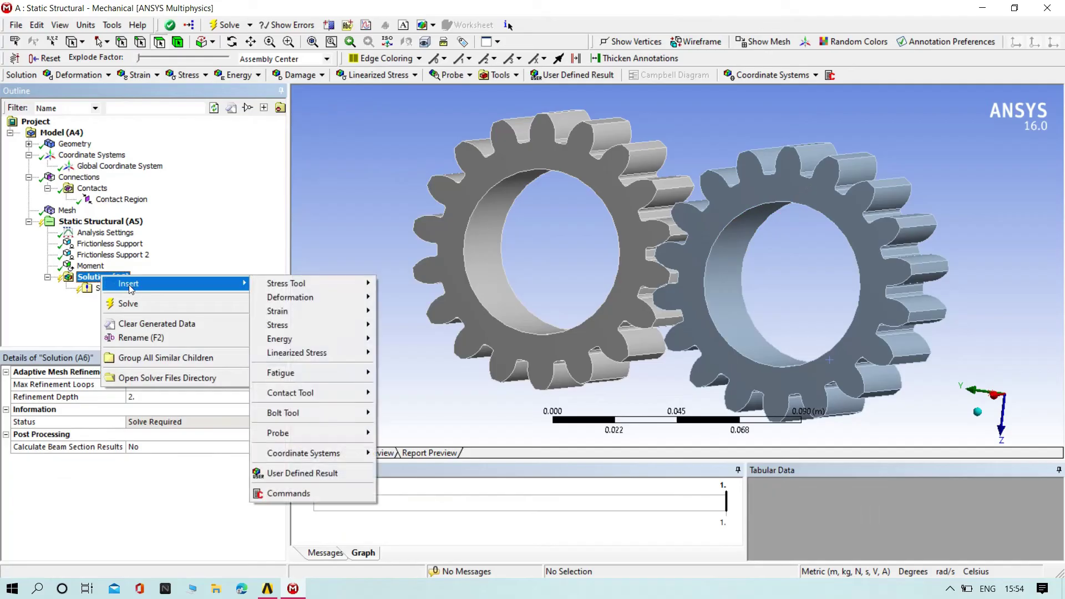
pyautogui.moveTo(355, 299)
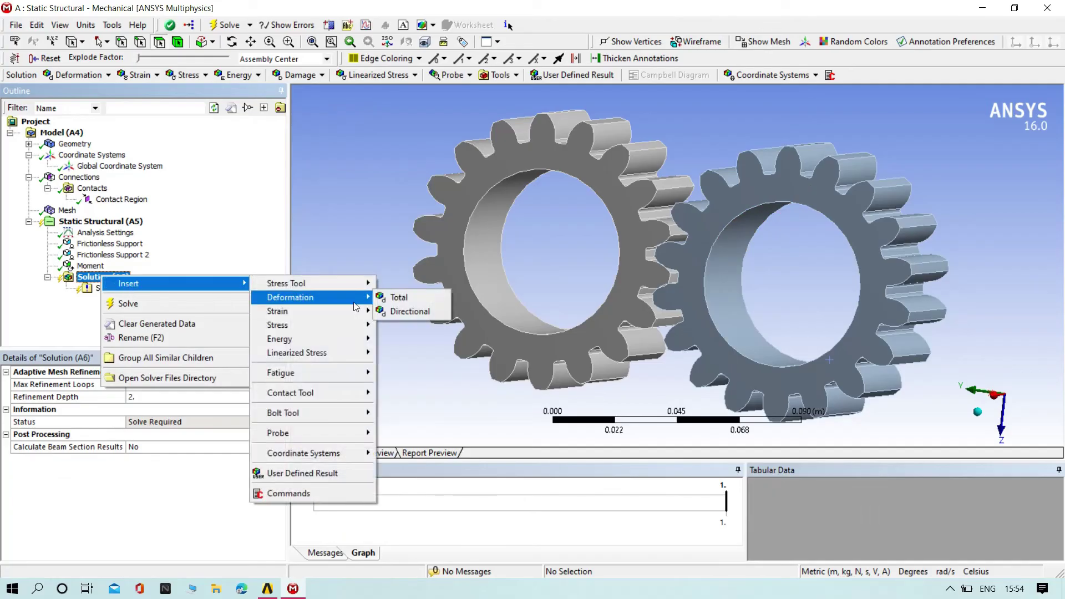
pyautogui.click(392, 298)
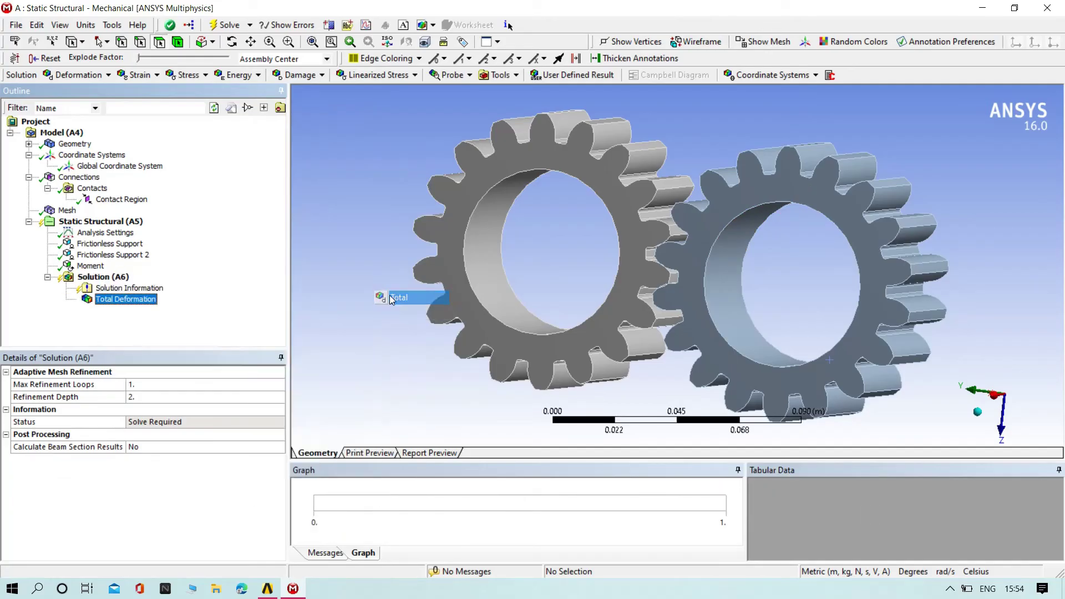
# - Insert a Maximum Principal Elastic Strain result
pyautogui.click(122, 279)
pyautogui.rightClick(122, 280)
pyautogui.moveTo(167, 286)
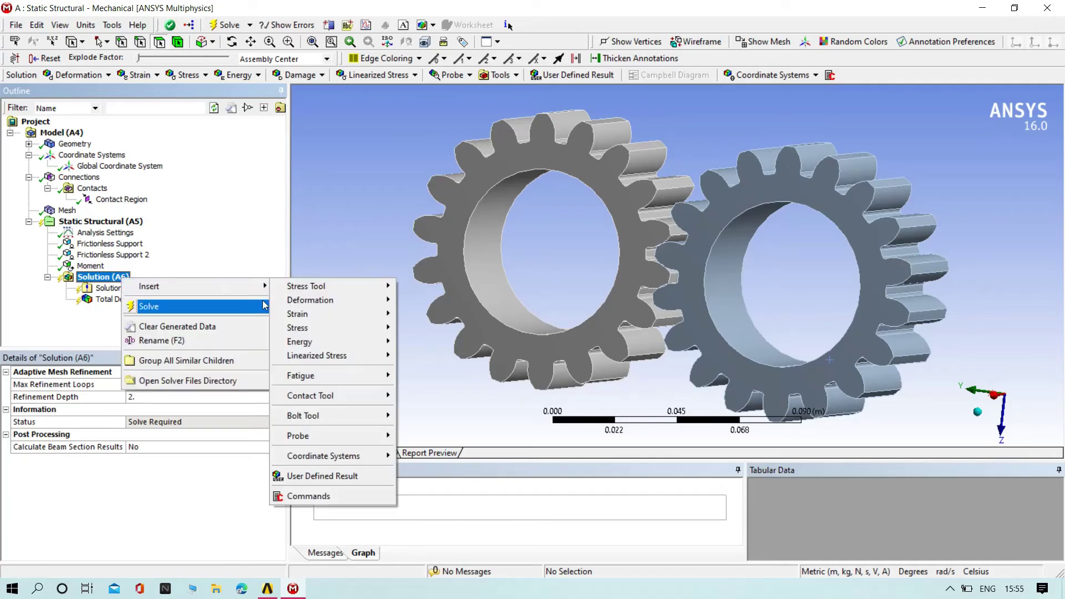
pyautogui.moveTo(321, 304)
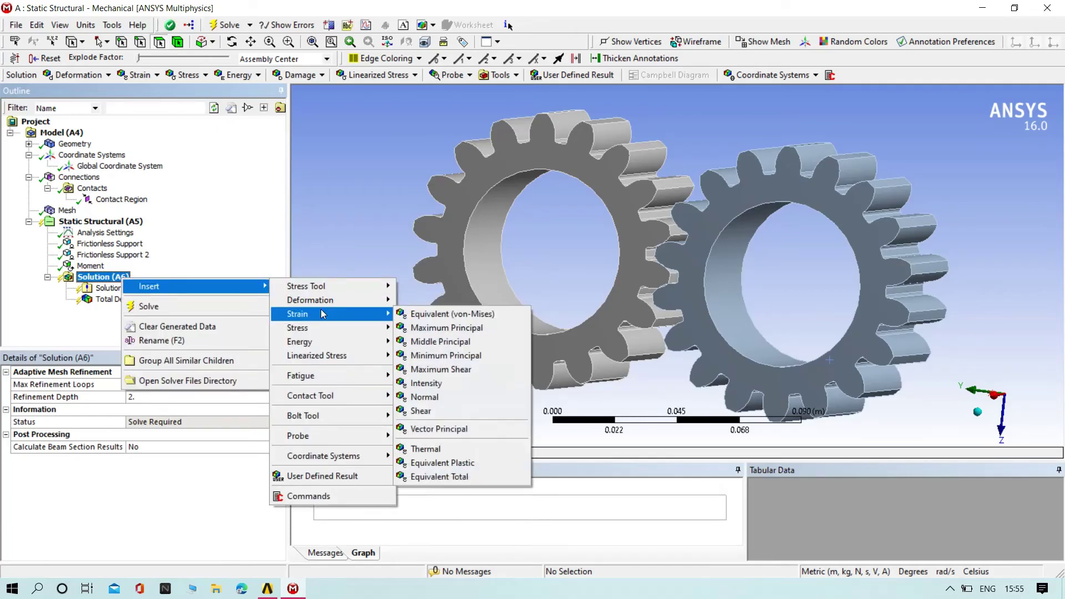
pyautogui.moveTo(324, 335)
pyautogui.click(417, 329)
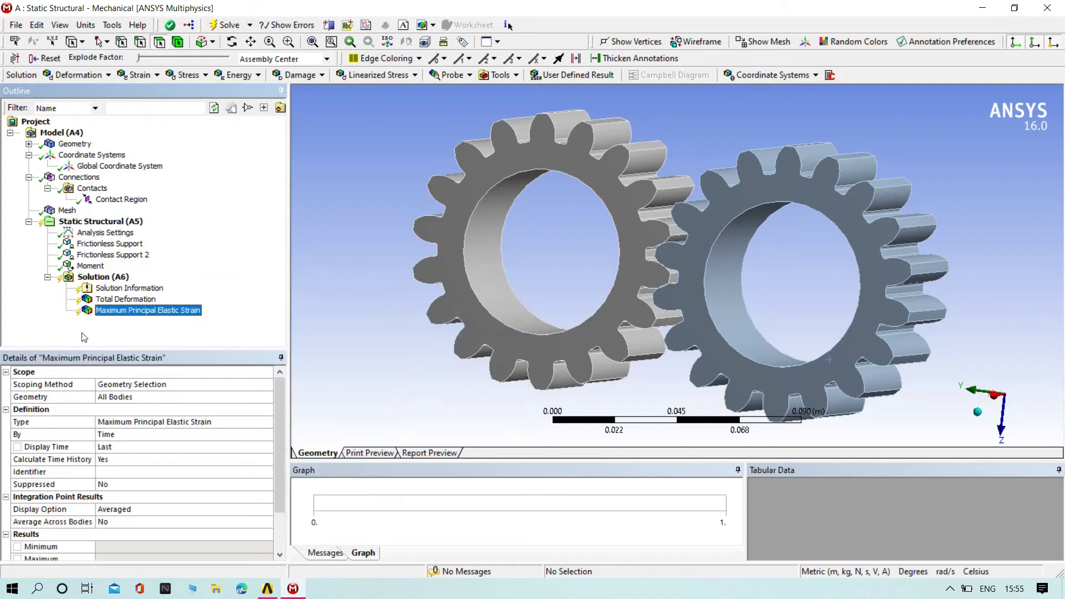
# - Insert a Maximum Principal Stress result
pyautogui.click(111, 278)
pyautogui.rightClick(111, 277)
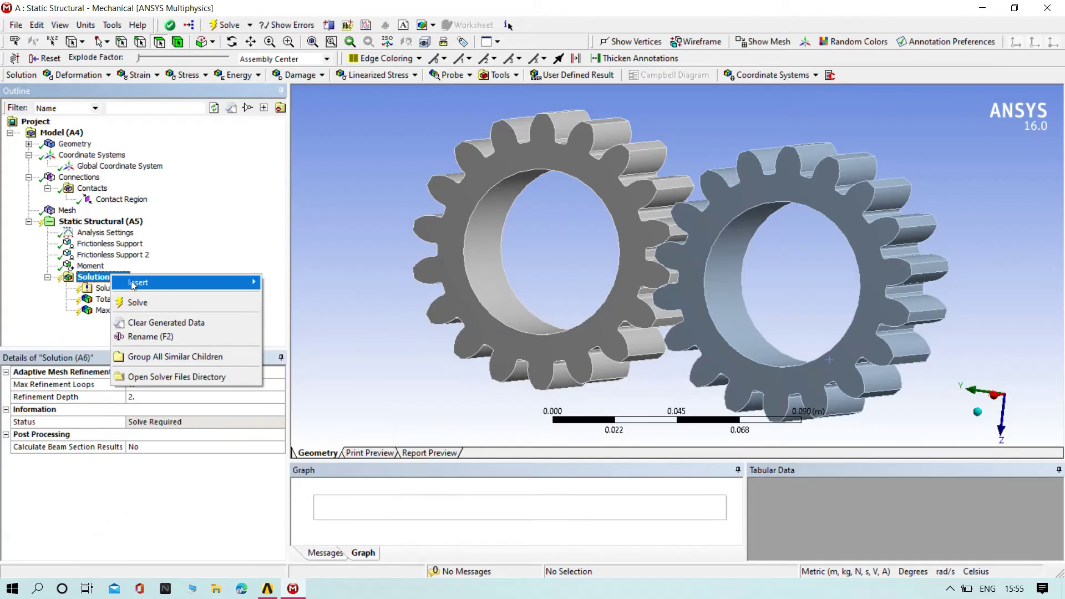
pyautogui.moveTo(132, 282)
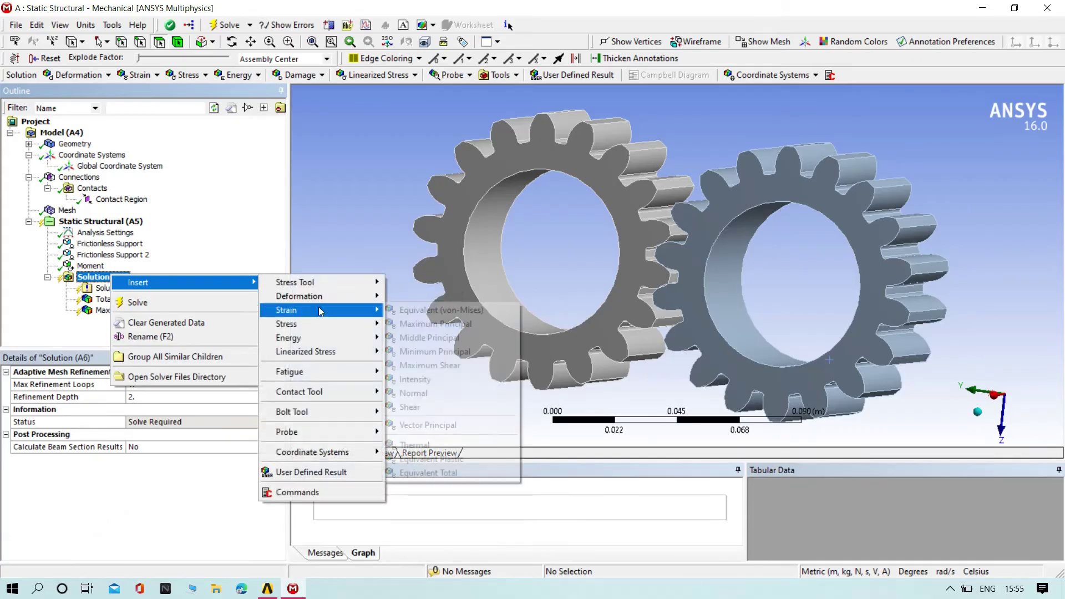
pyautogui.moveTo(325, 324)
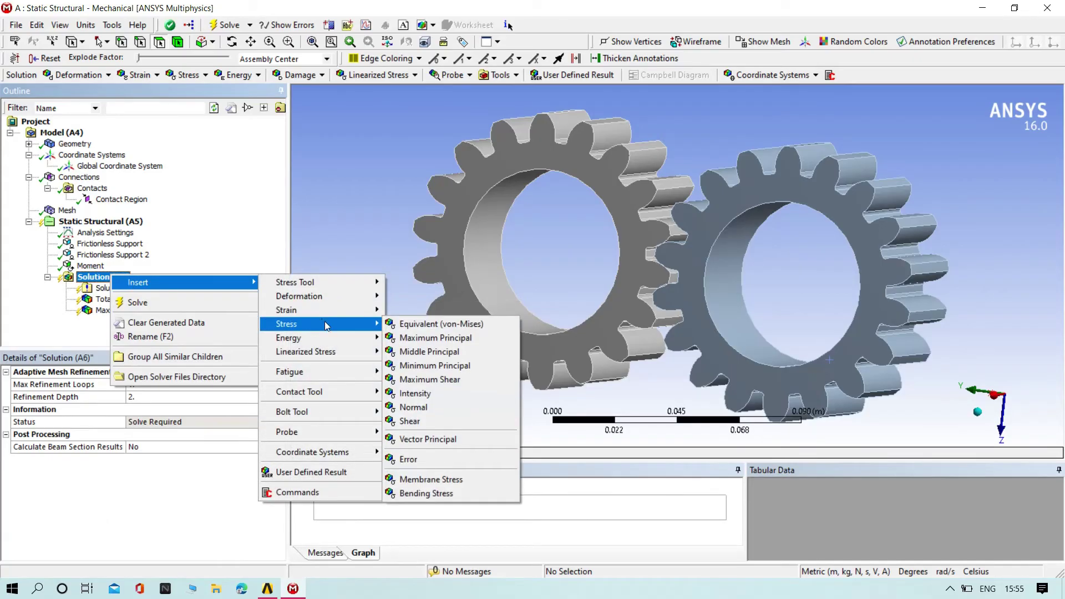
pyautogui.click(435, 338)
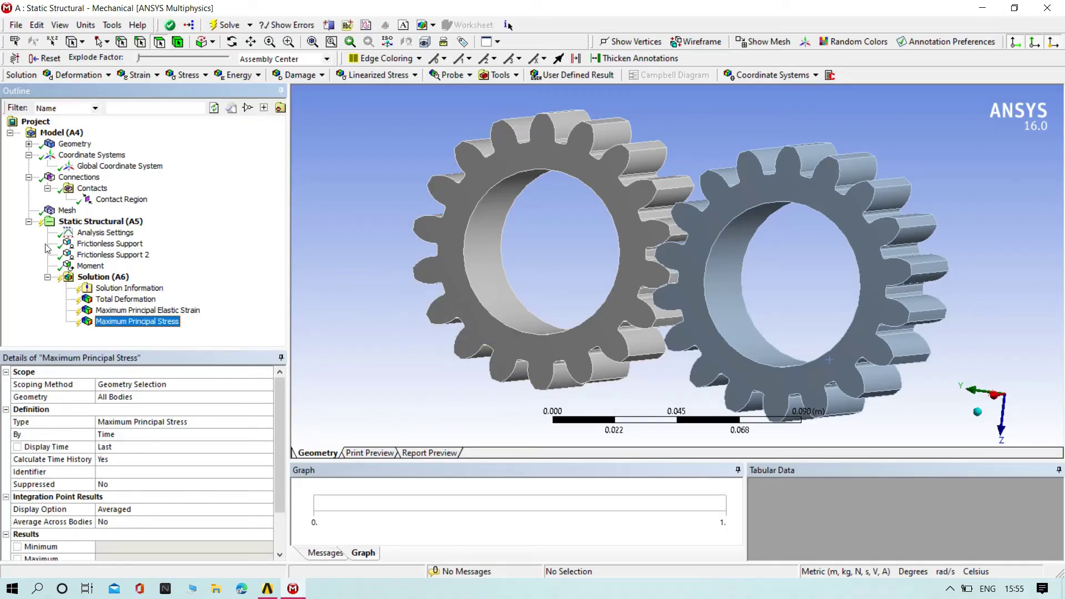
# - Assign Gray Cast Iron to the left gear body
pyautogui.click(28, 144)
pyautogui.click(100, 156)
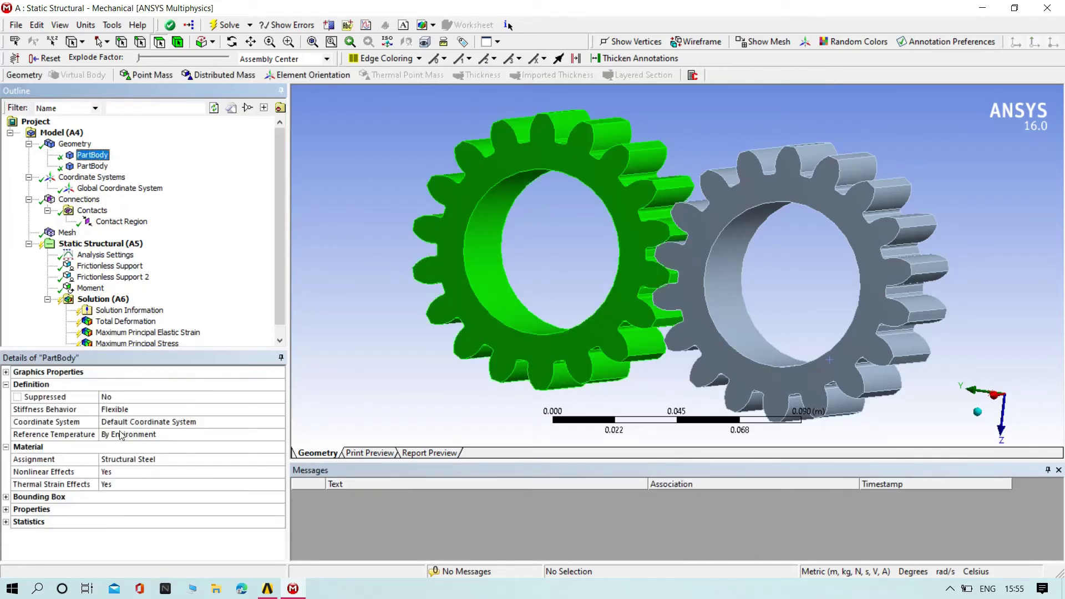
pyautogui.click(121, 460)
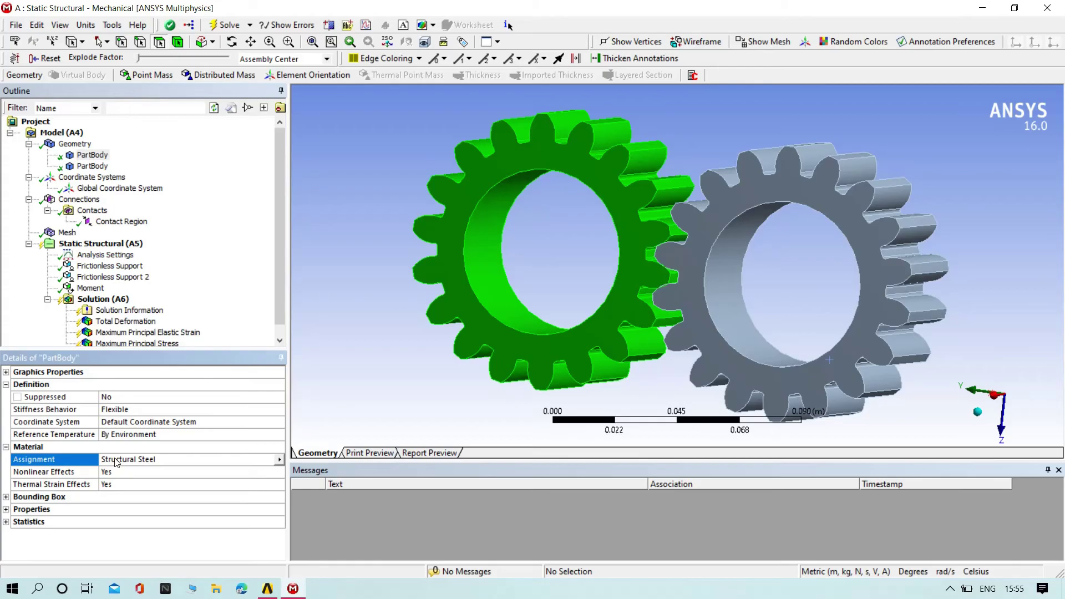
pyautogui.click(279, 460)
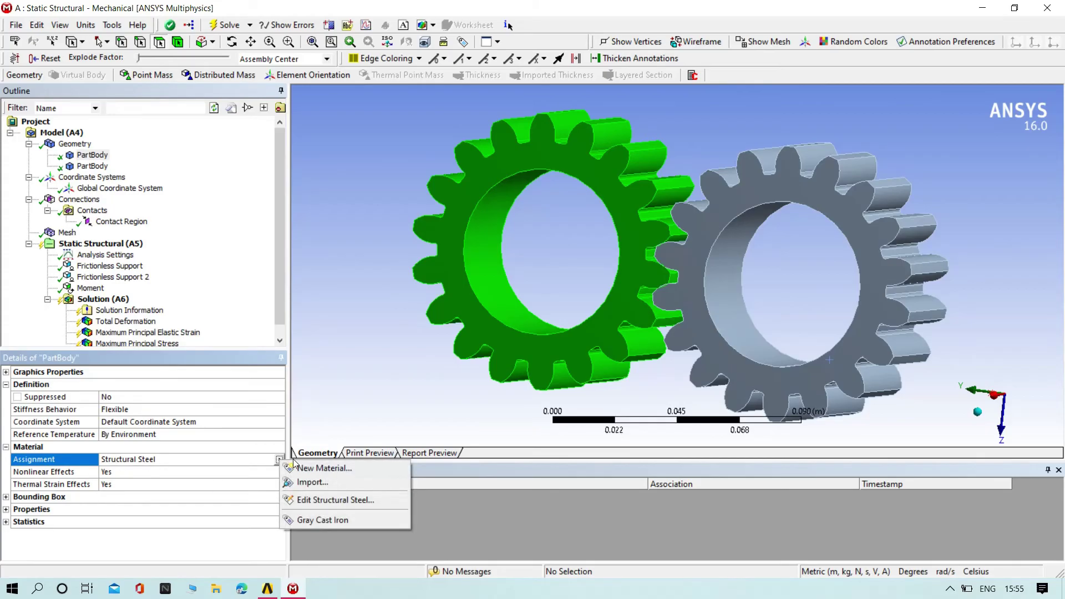
pyautogui.click(327, 519)
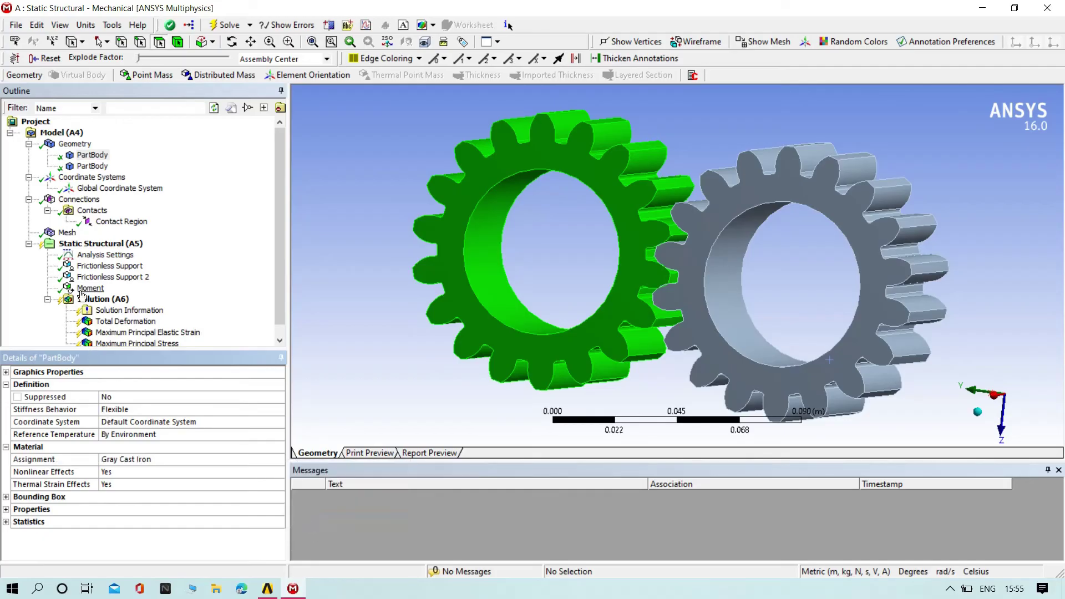
# - Assign Gray Cast Iron to the right gear body
pyautogui.click(87, 166)
pyautogui.click(159, 459)
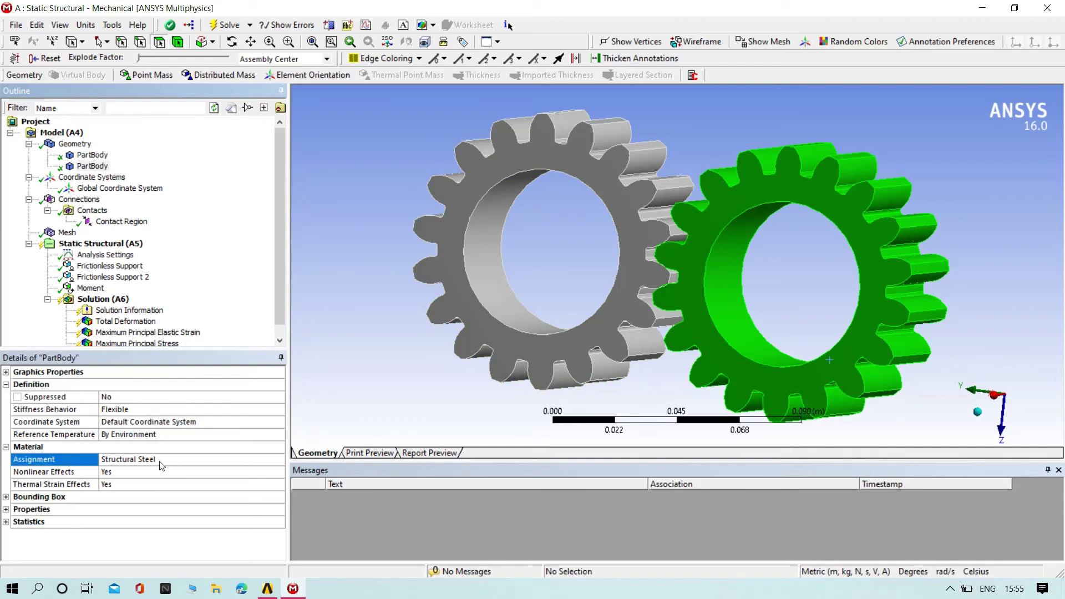
pyautogui.click(279, 459)
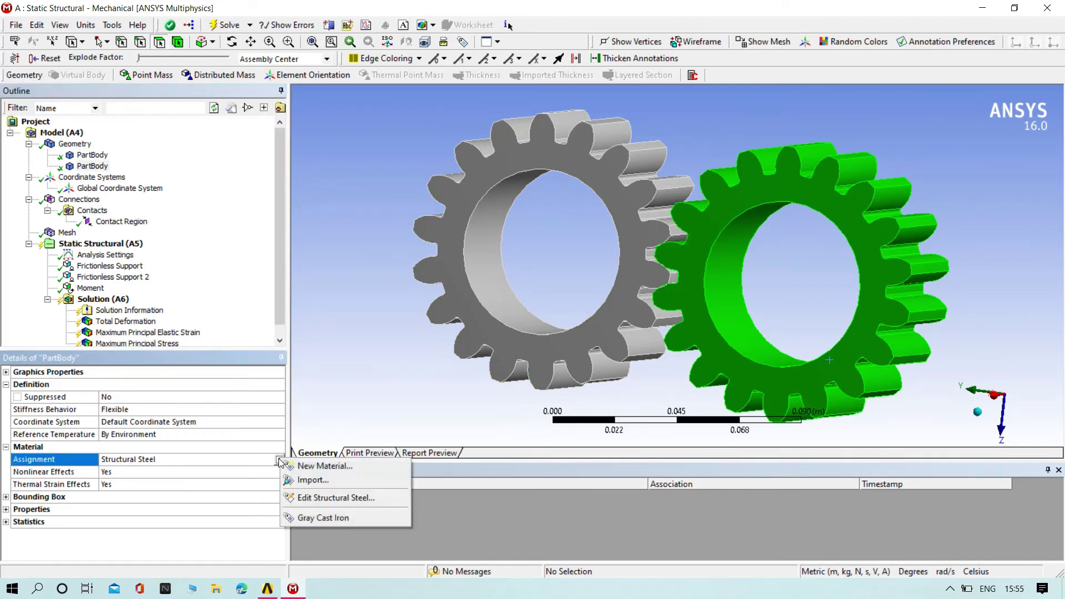
pyautogui.click(320, 518)
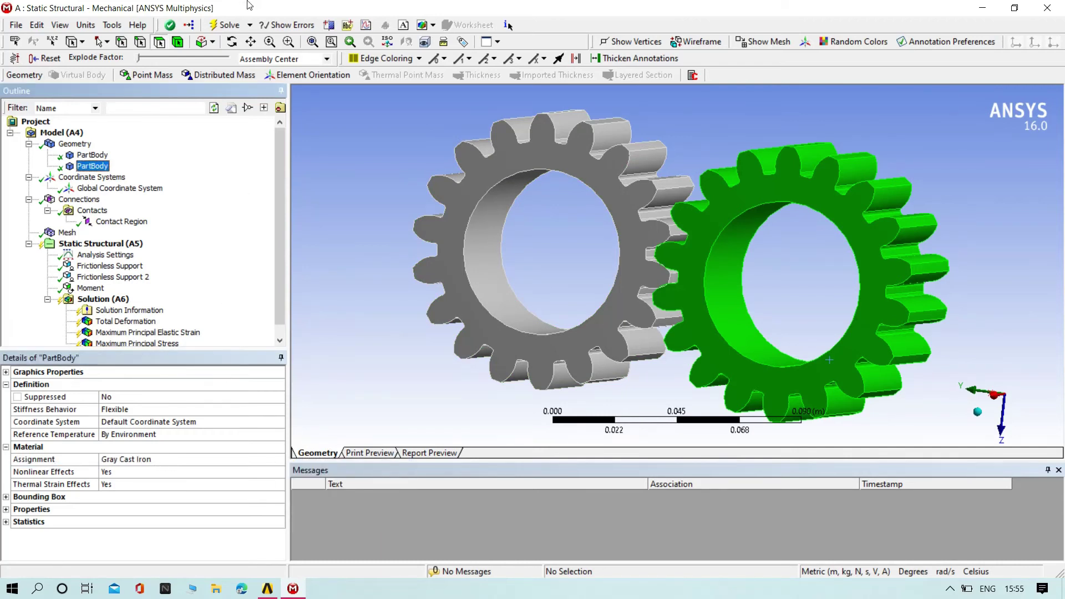
# - Solve the gear analysis from the toolbar
pyautogui.click(217, 25)
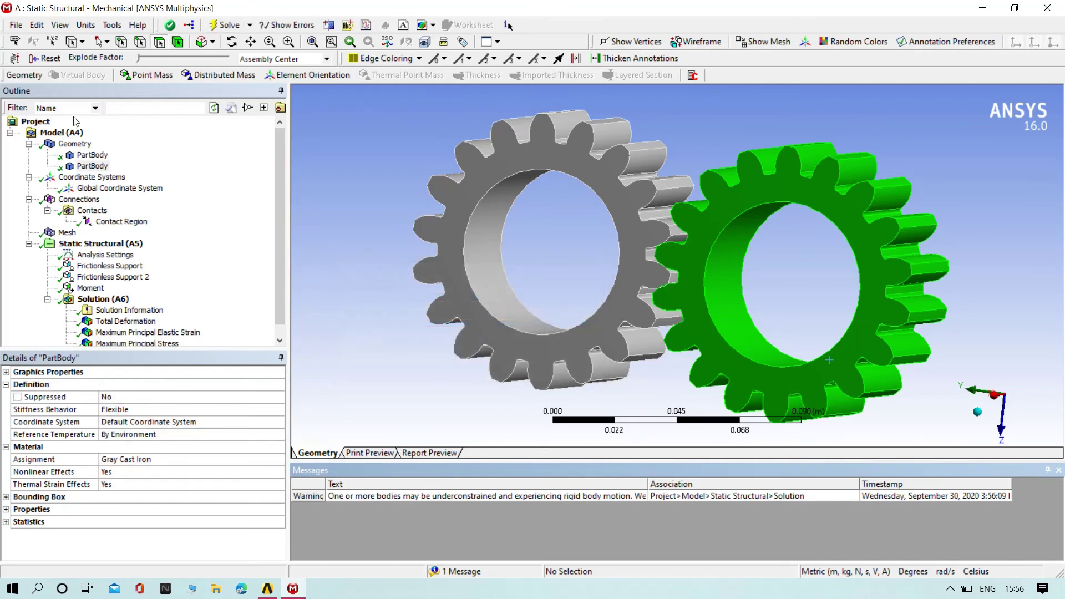
# - Show and animate the total deformation contours, peaking at 7.2315e-4 m
pyautogui.scroll(-1, 132, 309)
pyautogui.click(125, 310)
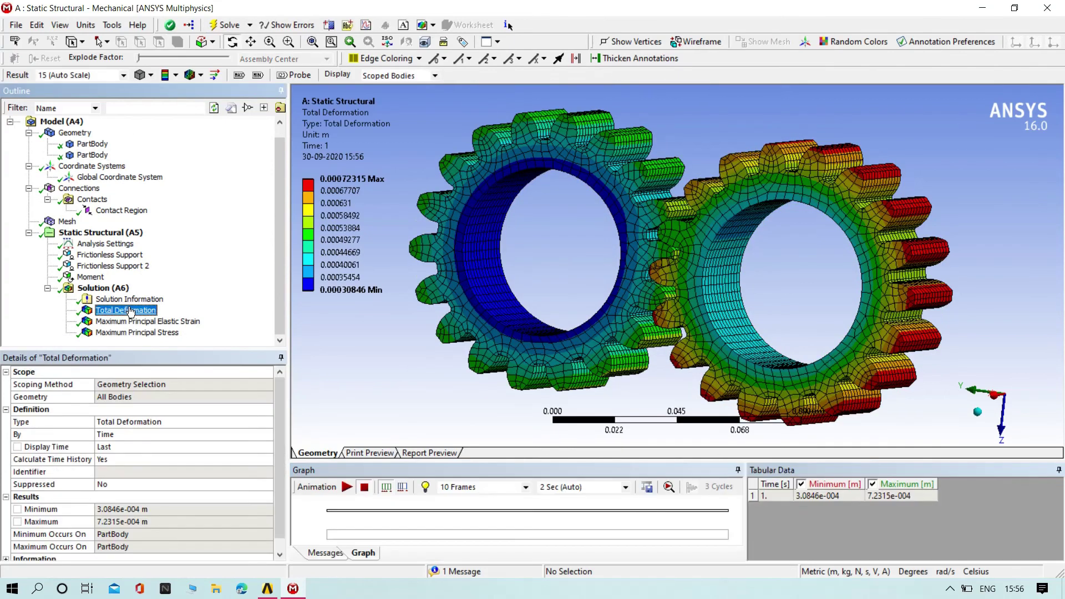
pyautogui.moveTo(541, 355); pyautogui.dragTo(477, 408, button='middle')
pyautogui.click(348, 486)
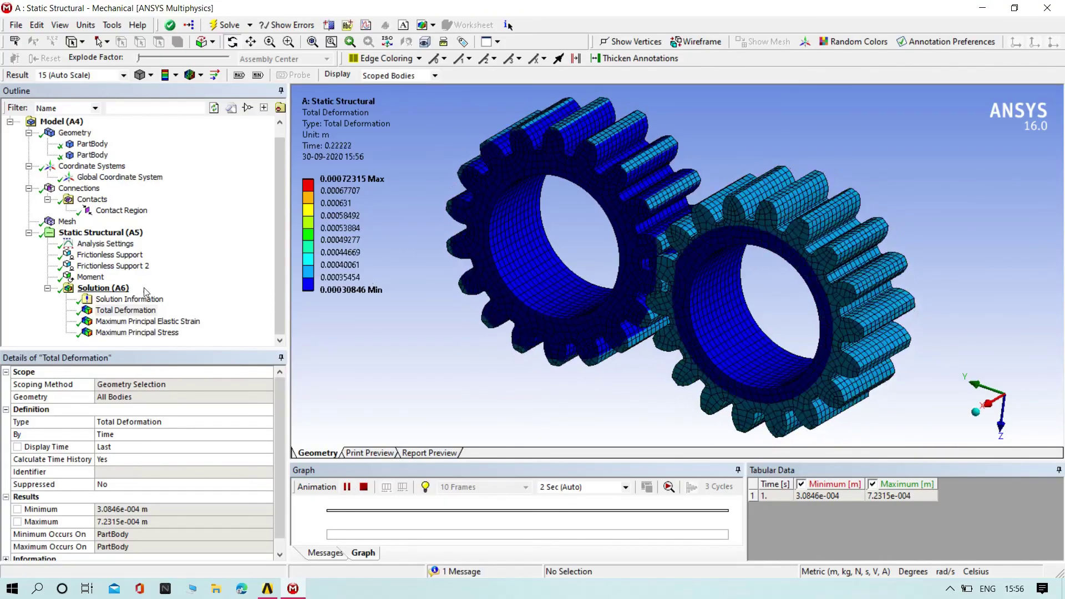
# - Animate the maximum principal strain (0.021429) and stress (2.6379e9 Pa) contours
pyautogui.click(140, 322)
pyautogui.click(345, 488)
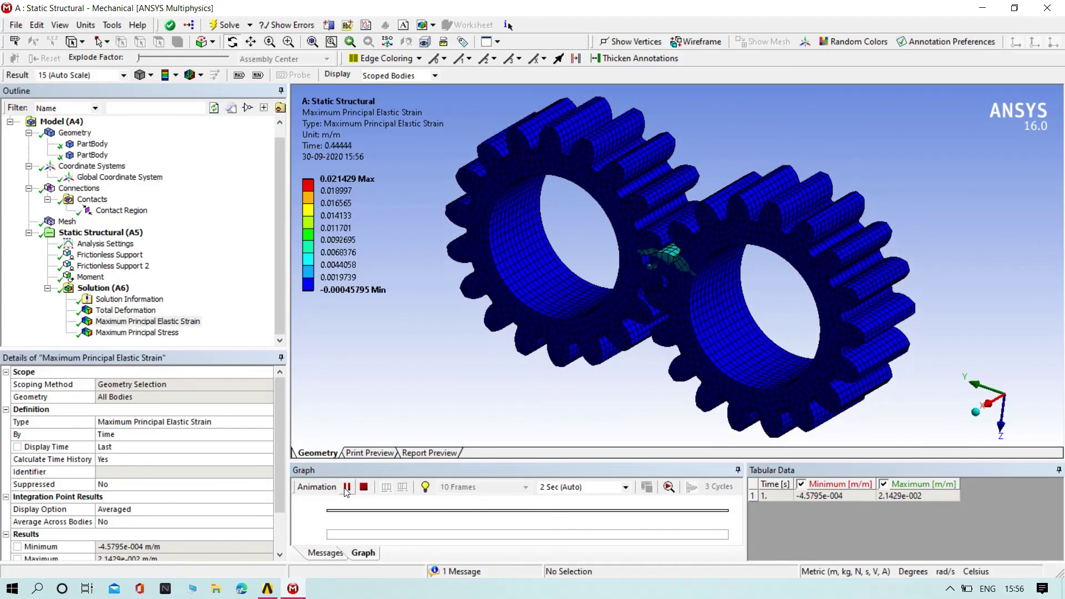
pyautogui.click(135, 332)
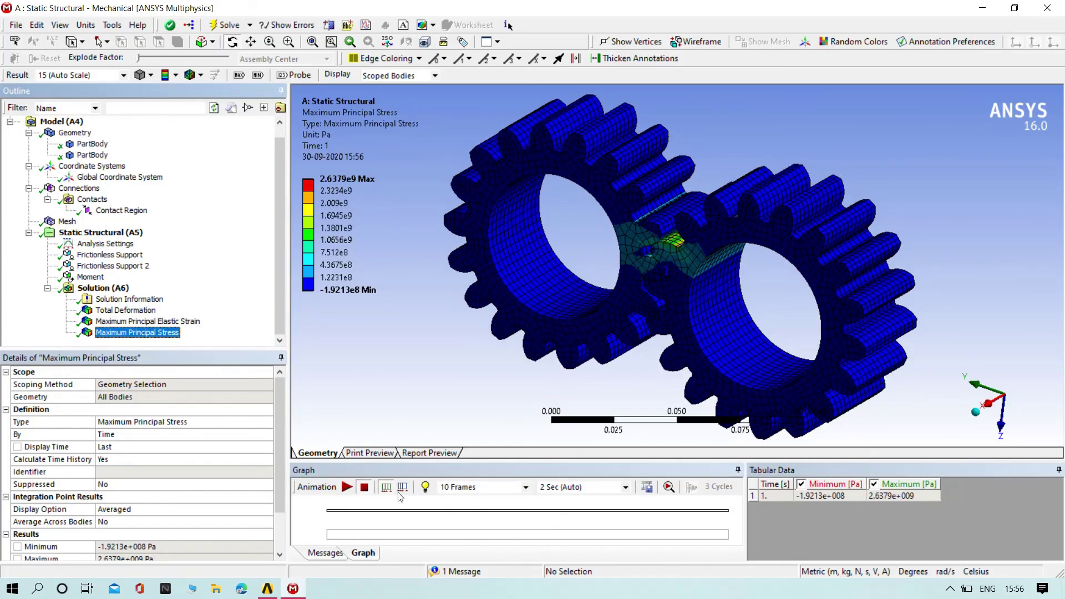
pyautogui.click(346, 487)
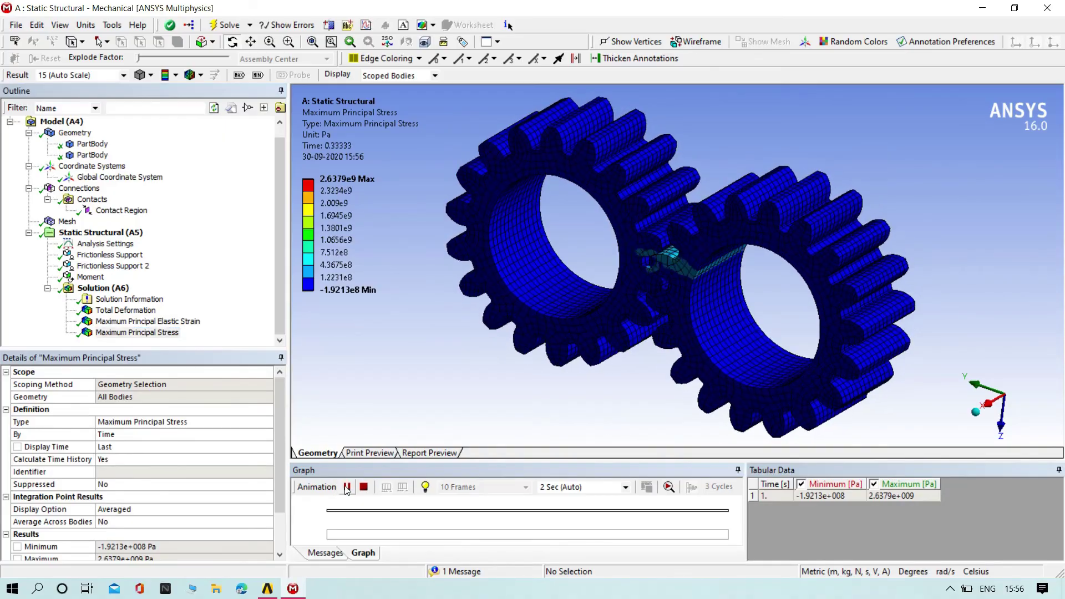